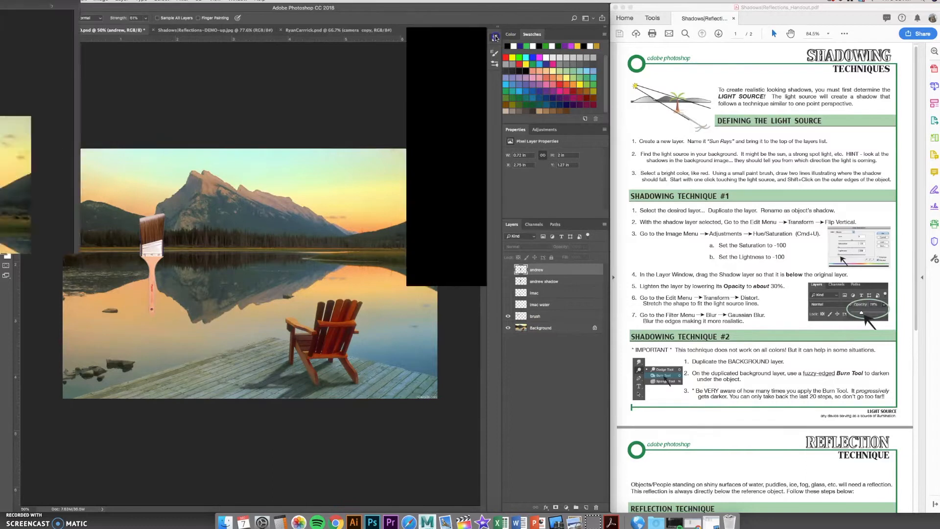
- Hide the brush layer and add a new layer named sunrays at the top of the layer stack
click(509, 317)
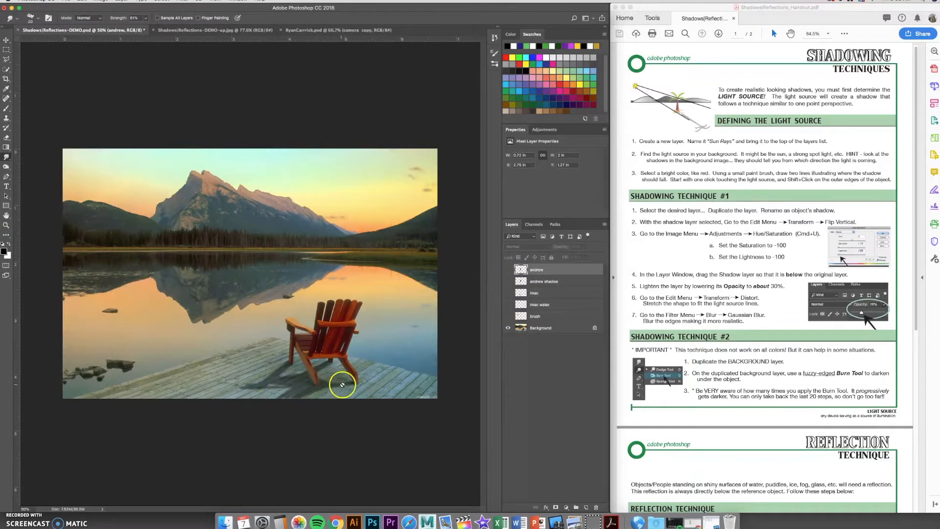
click(7, 40)
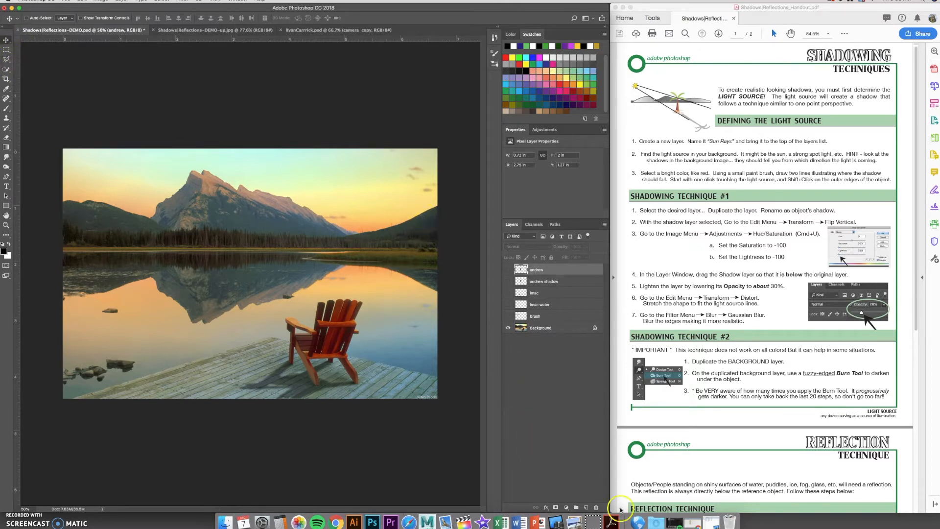
click(585, 509)
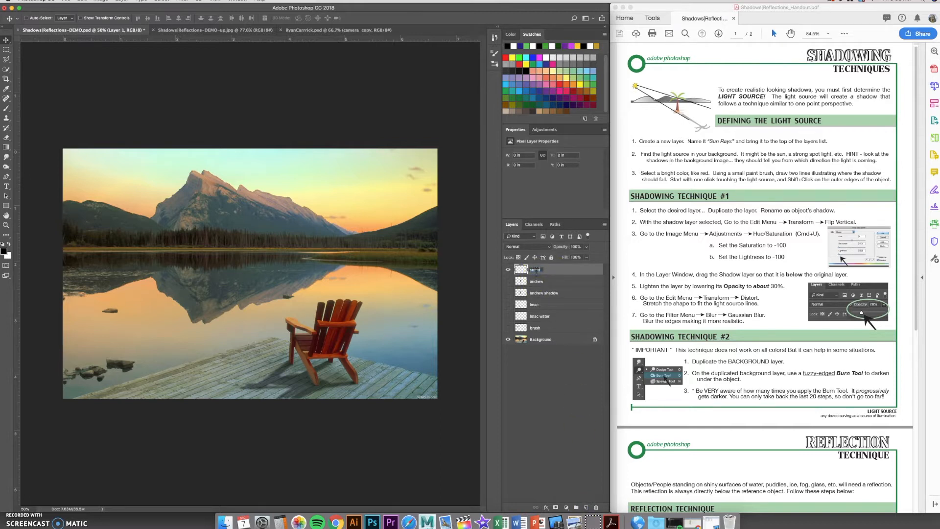
click(540, 275)
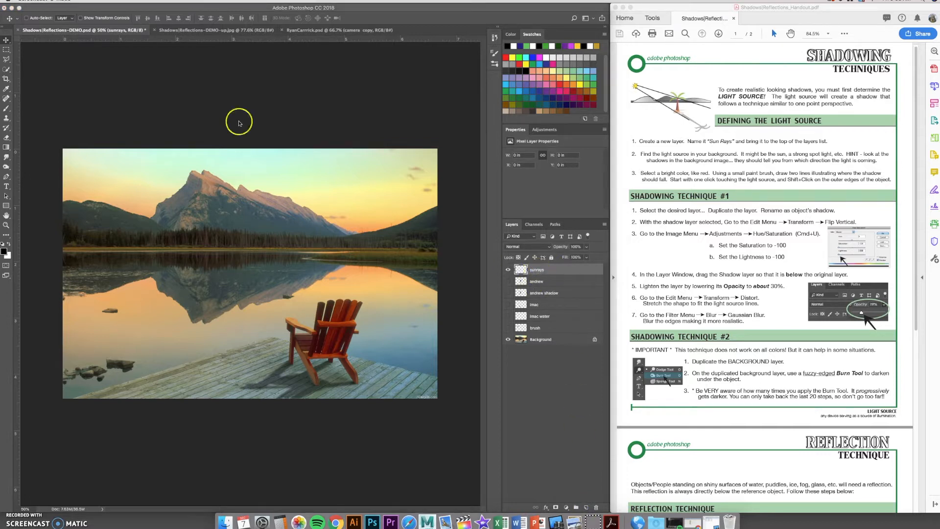
- Set the foreground colour to bright red df0707 and ready the Brush tool with a small tip
click(5, 252)
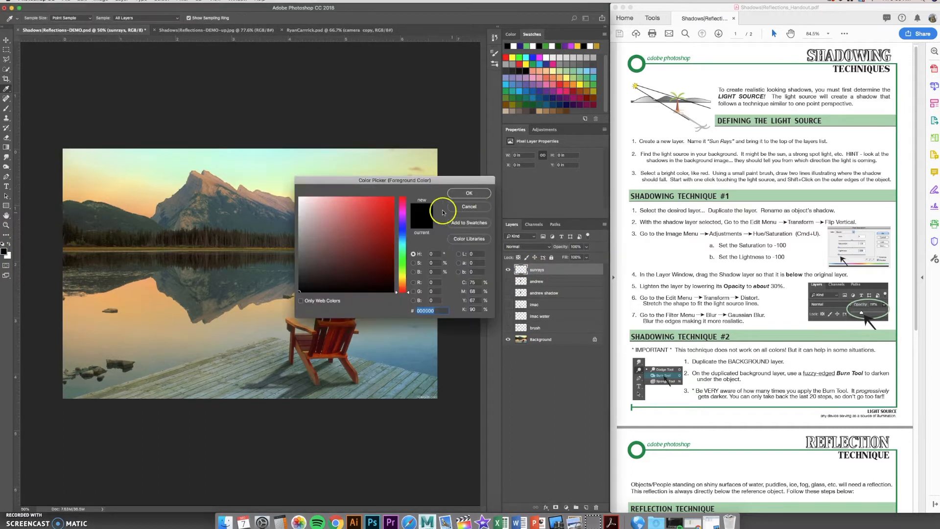
click(391, 208)
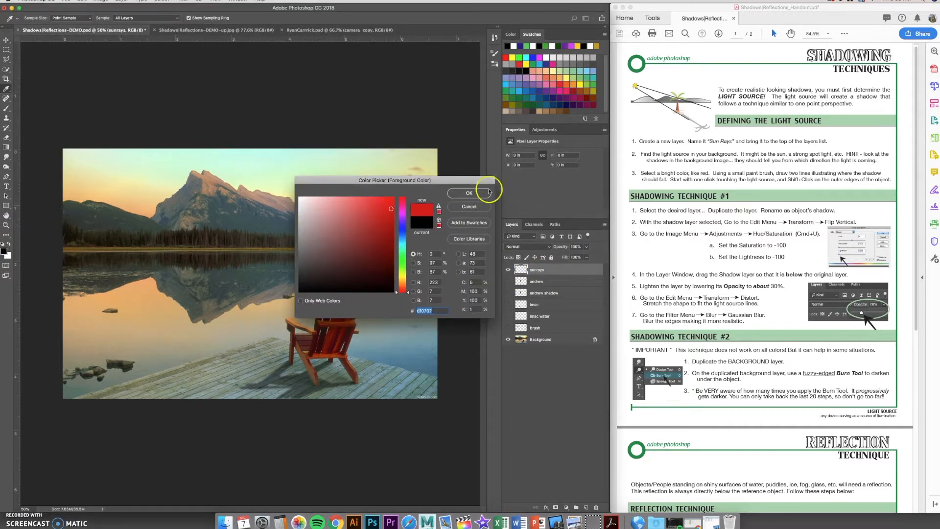
click(469, 193)
click(6, 108)
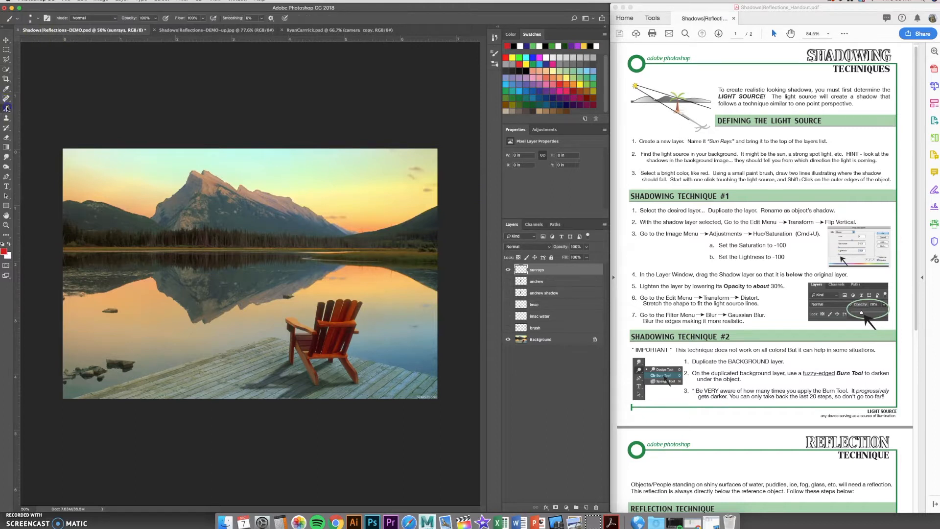
click(33, 20)
click(31, 21)
- Paint two straight red rays from the sun's glow above the horizon past both sides of the chair to the image's lower edge
click(414, 210)
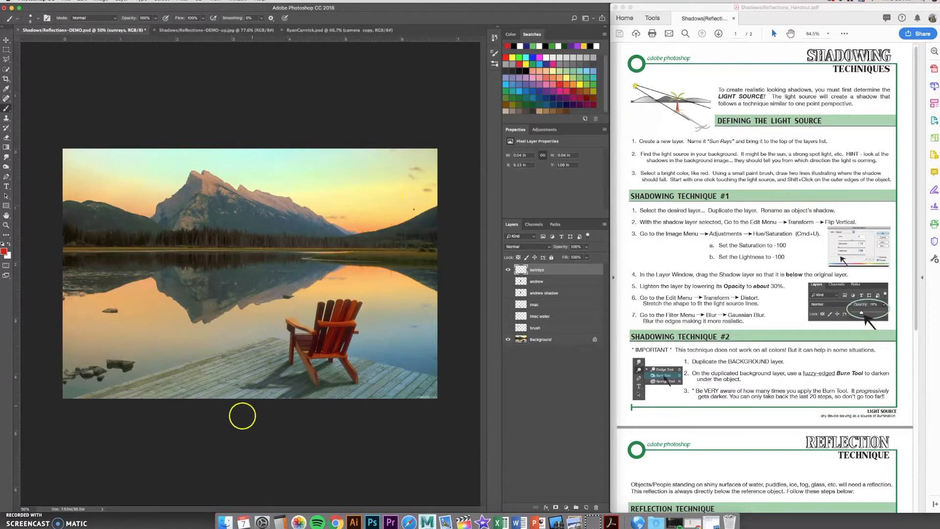
shift+click(224, 398)
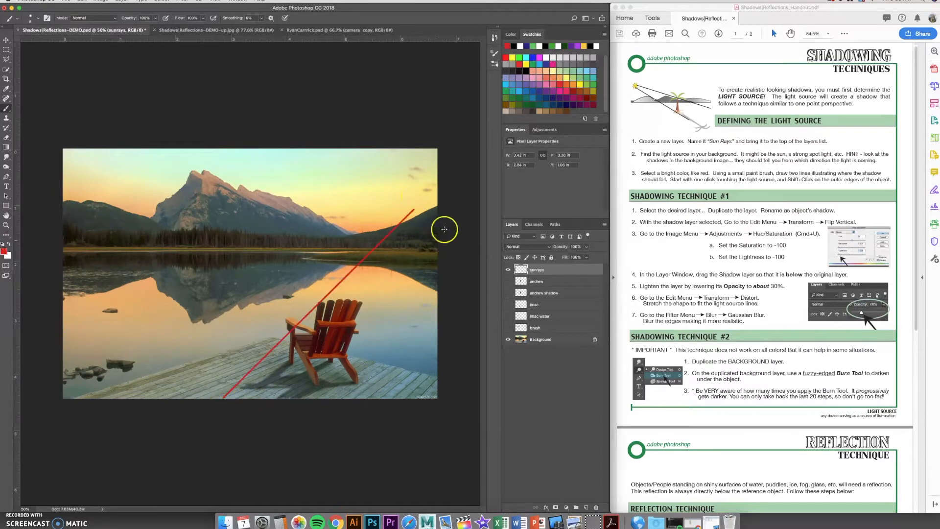
click(415, 210)
shift+click(336, 409)
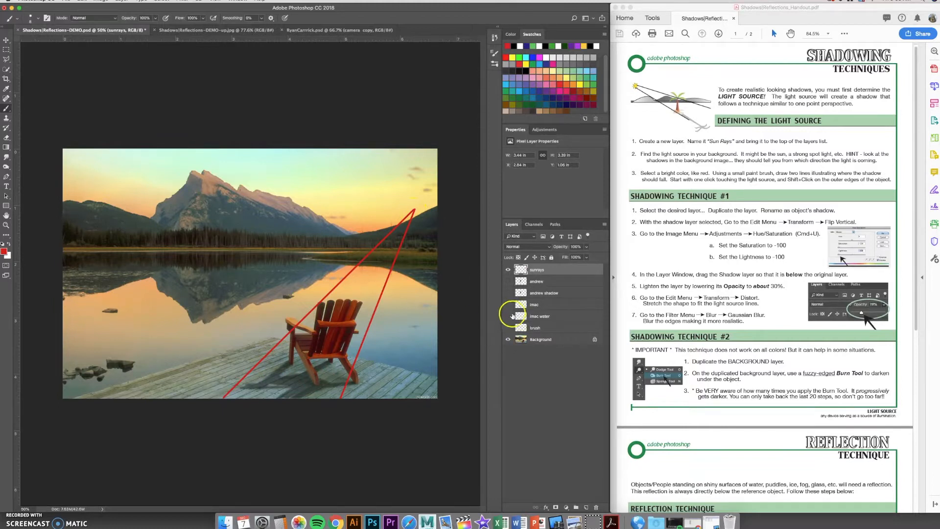
- Show the brush layer and extend two straight red rays from the sun past the paintbrush to the image's far edge
click(509, 328)
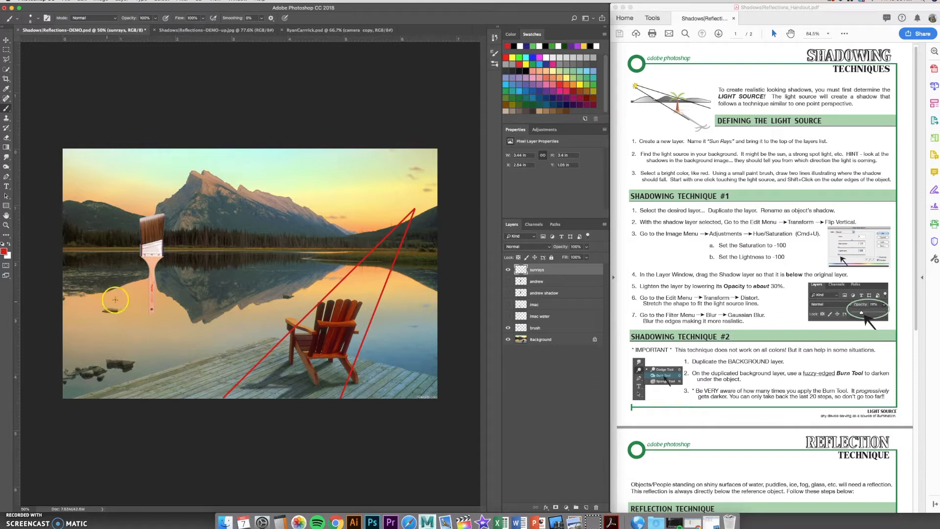
shift+click(65, 309)
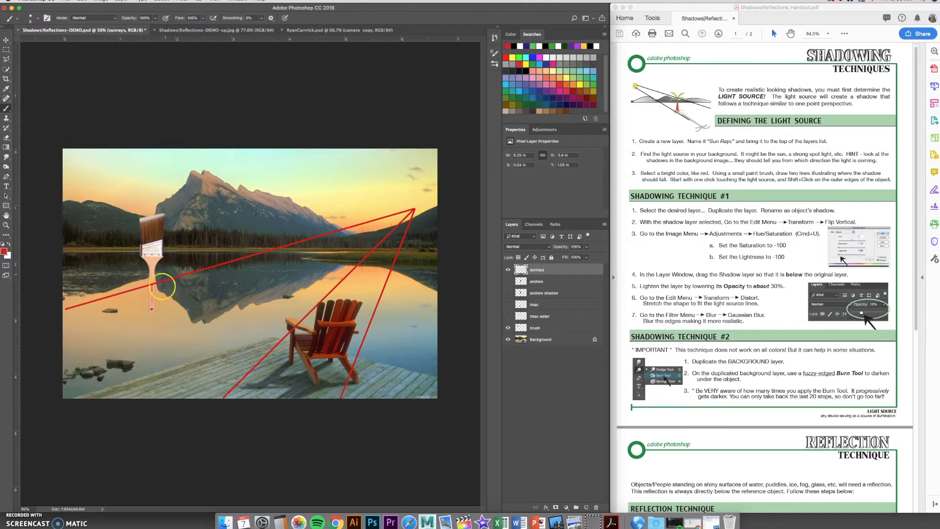
shift+click(60, 361)
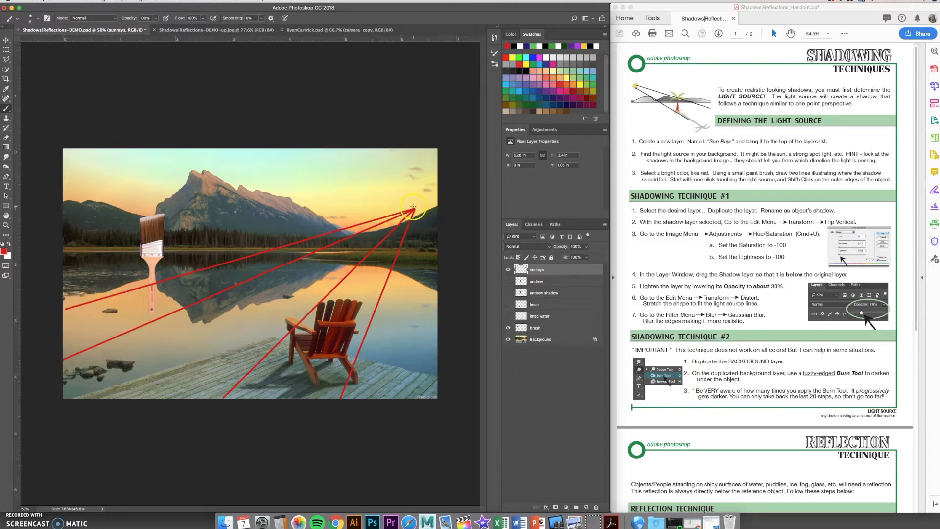
- Switch to the Shadows|Reflections-DEMO-up.jpg document and paint two straight red light lines diagonally across the dock and chairs
click(226, 30)
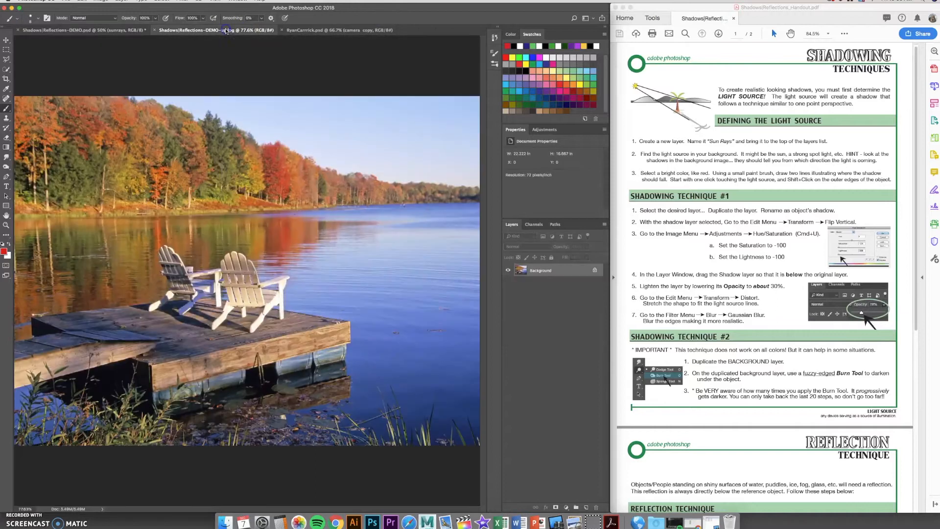
key(super+minus)
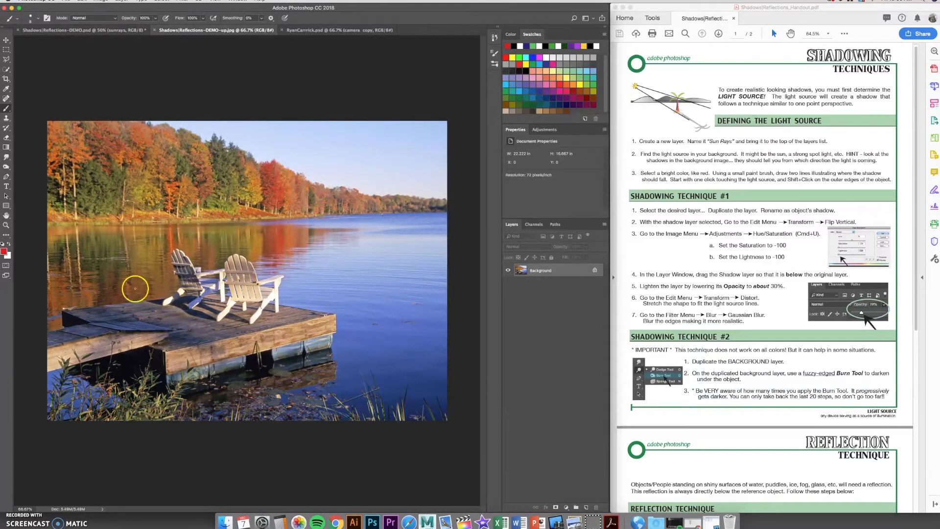
click(432, 422)
shift+click(91, 260)
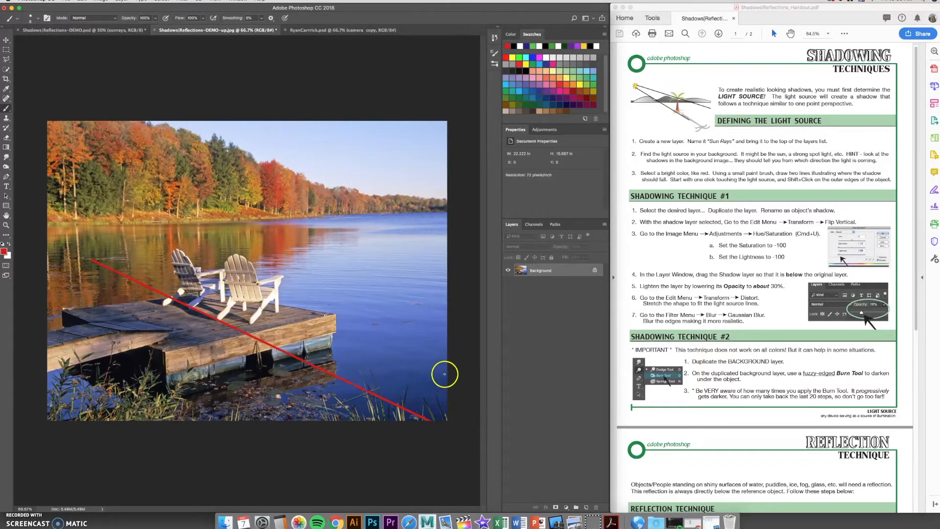
shift+click(110, 244)
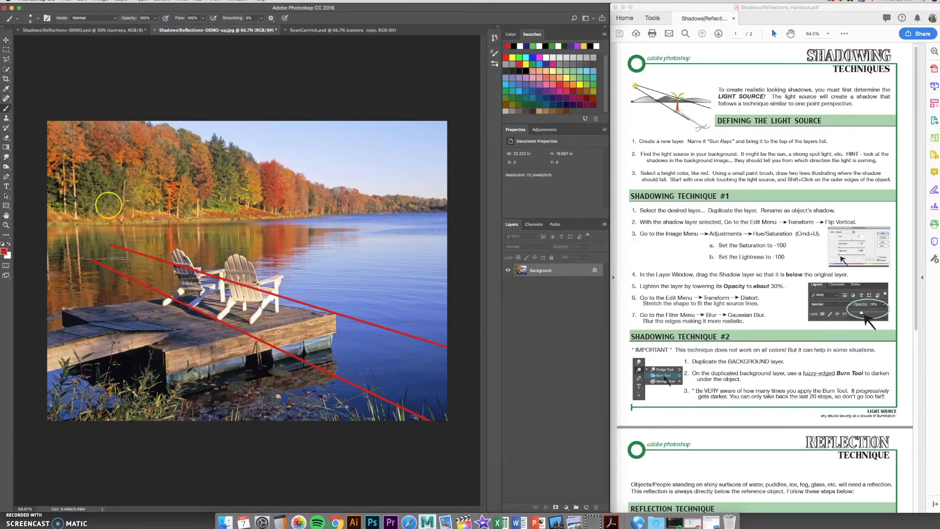
- Switch to the living-room composite and temporarily hide its object layers to inspect the room's own lighting and shadows, then restore them
click(341, 30)
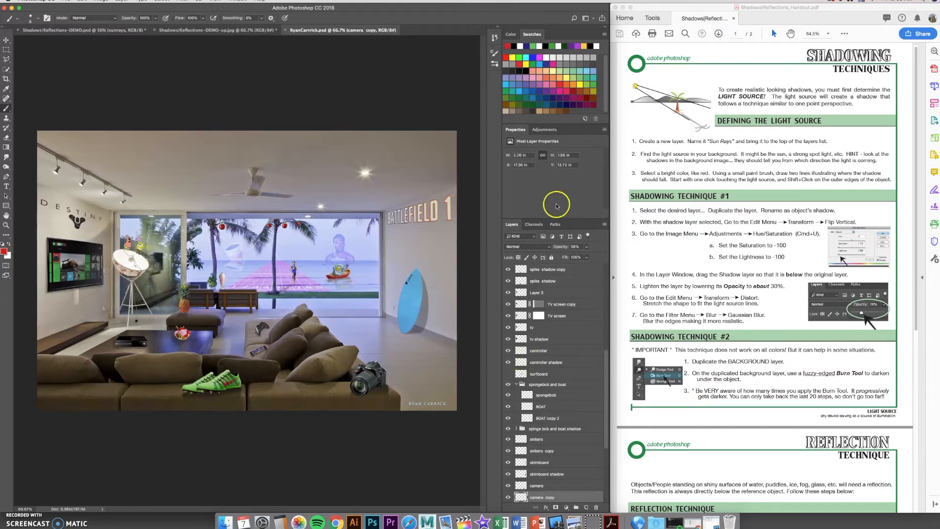
drag(565, 219, 564, 197)
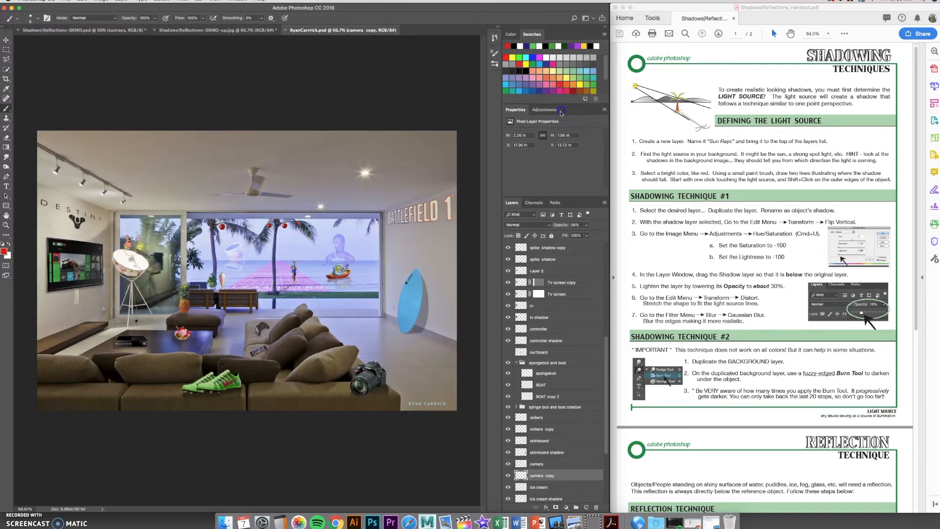
drag(509, 248, 500, 438)
drag(510, 499, 507, 475)
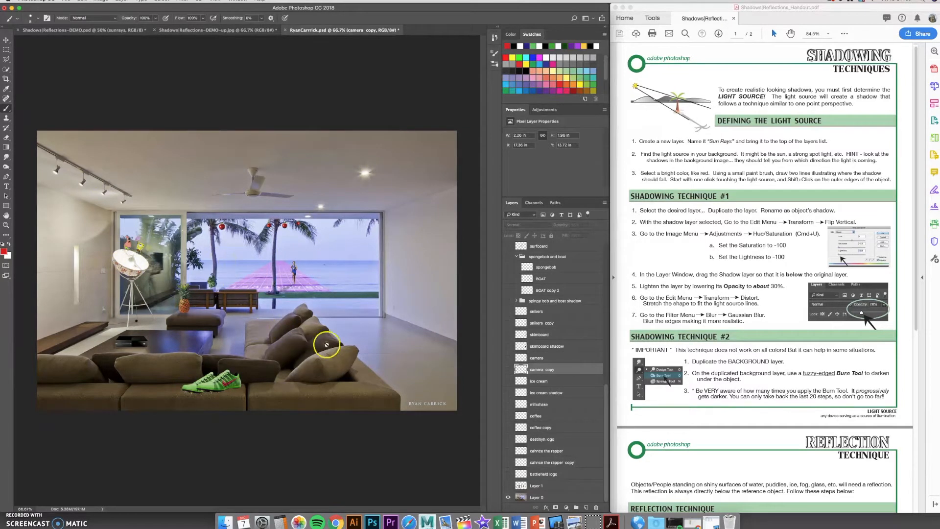
click(6, 40)
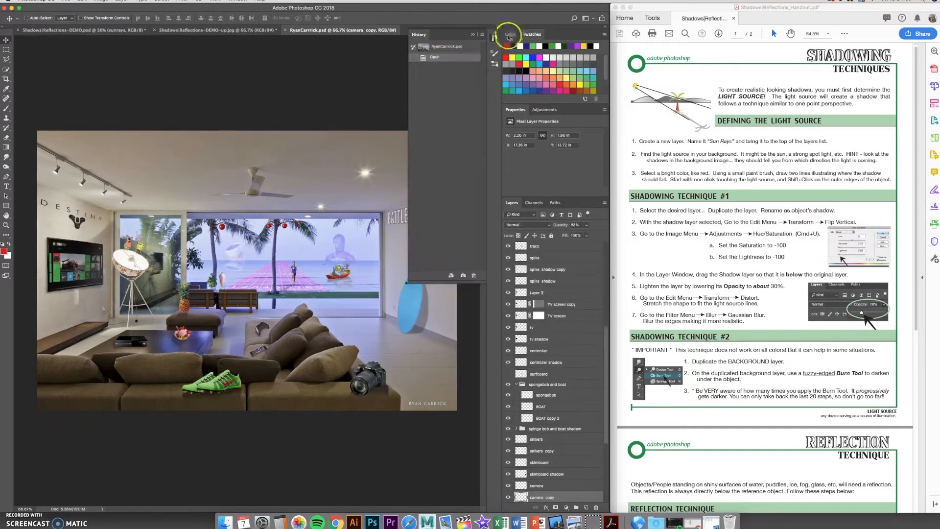
click(495, 37)
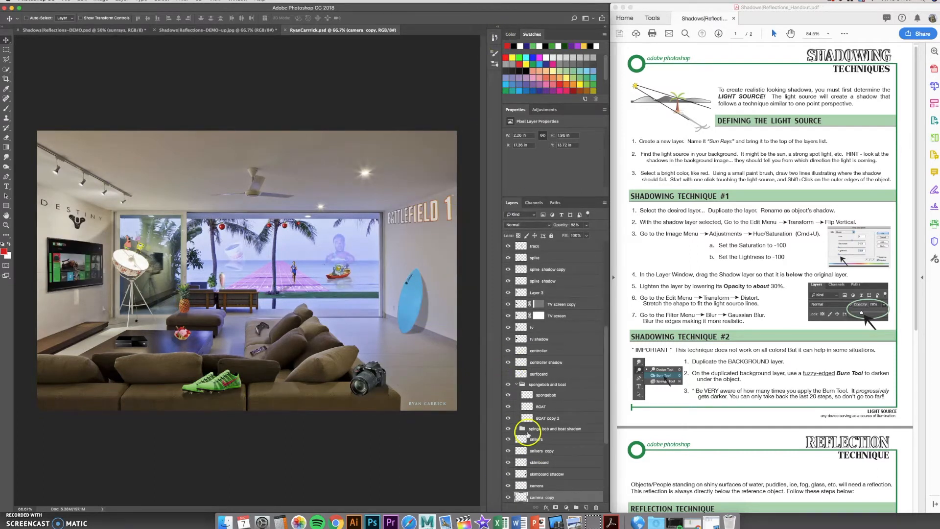
- Toggle the camera and camera copy layers off and on to examine the camera's shadow on the couch
right_click(384, 395)
click(384, 395)
scroll(517, 475, down, 3)
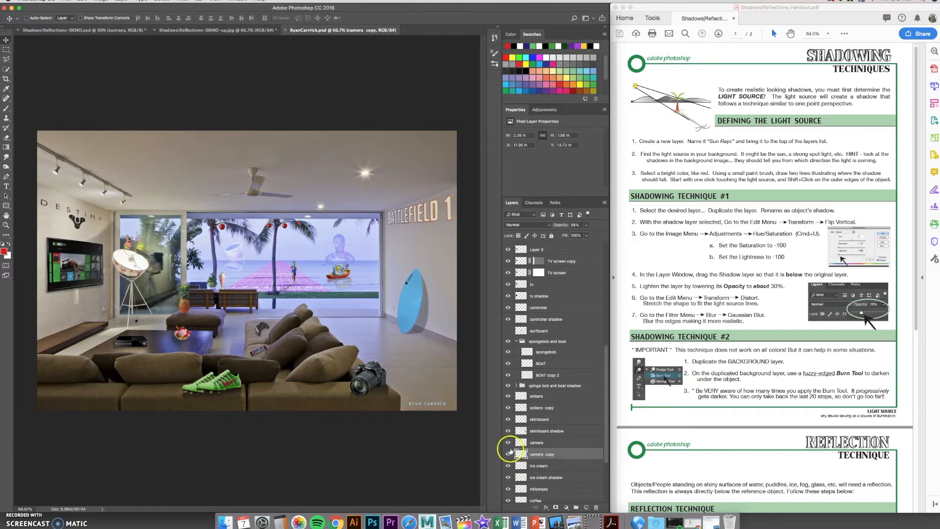
click(508, 444)
click(508, 443)
click(508, 454)
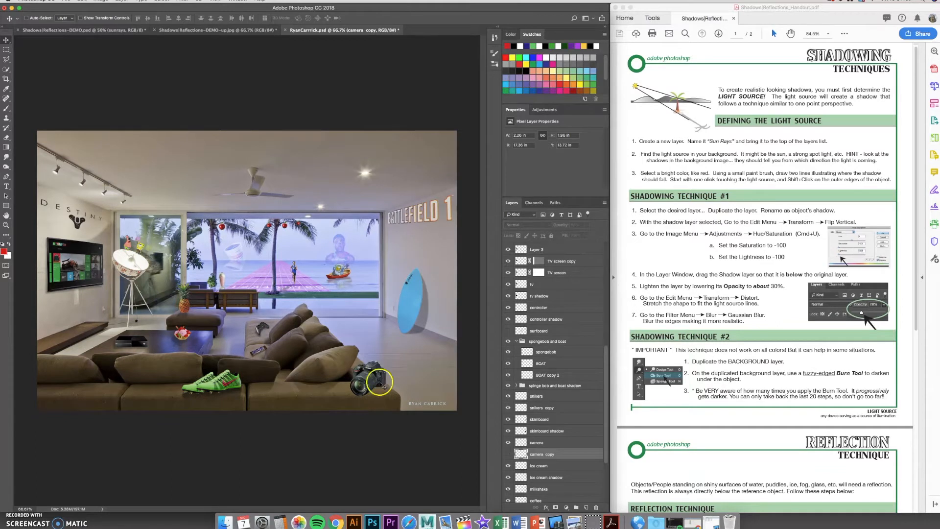
click(508, 454)
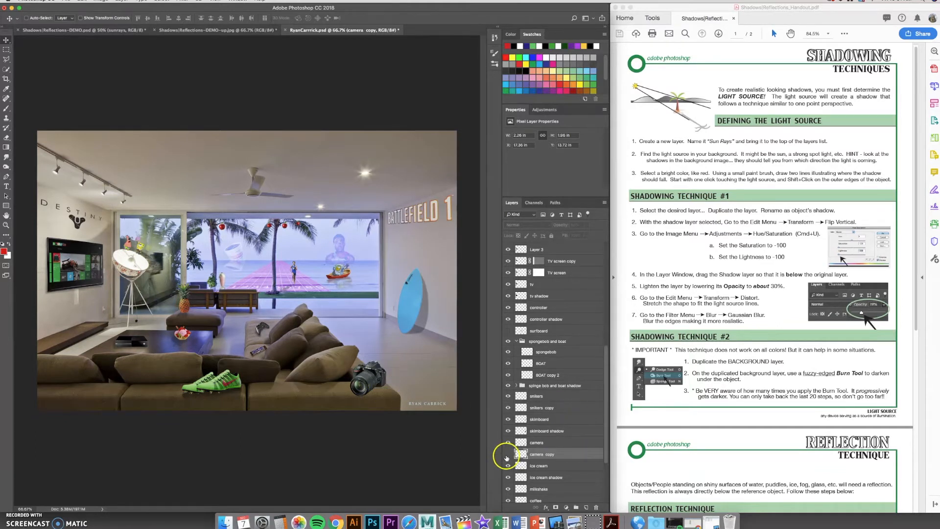
- Select the skimboard layer and toggle the skimboard shadow layer off and on to compare the board with and without it
right_click(421, 300)
click(438, 303)
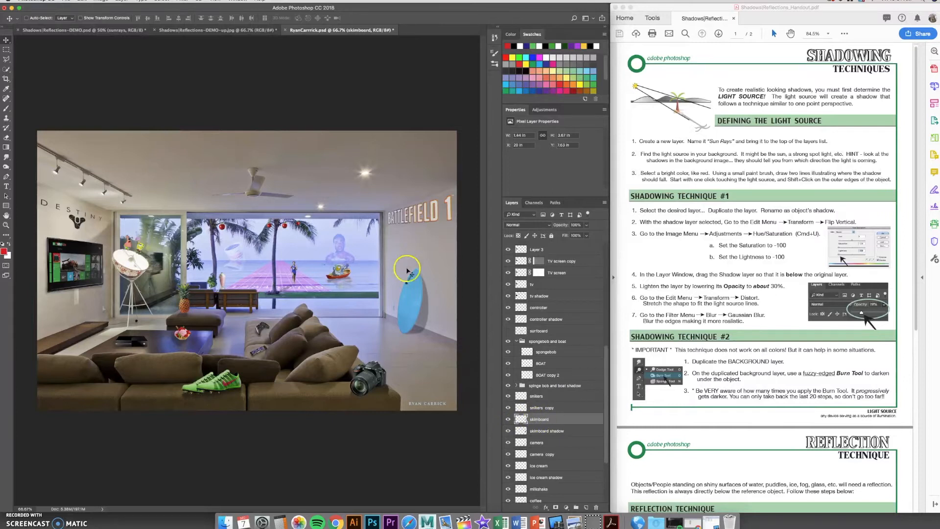
click(509, 431)
click(509, 431)
click(508, 431)
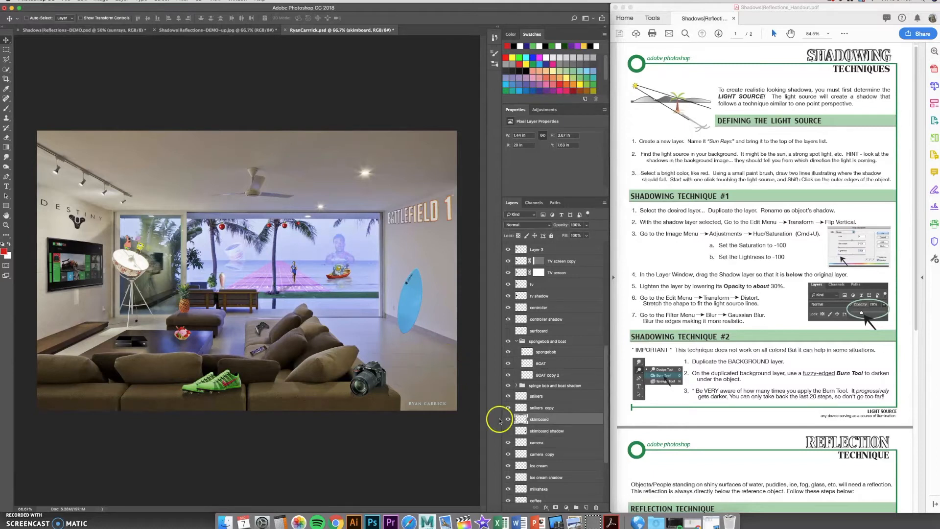
click(509, 431)
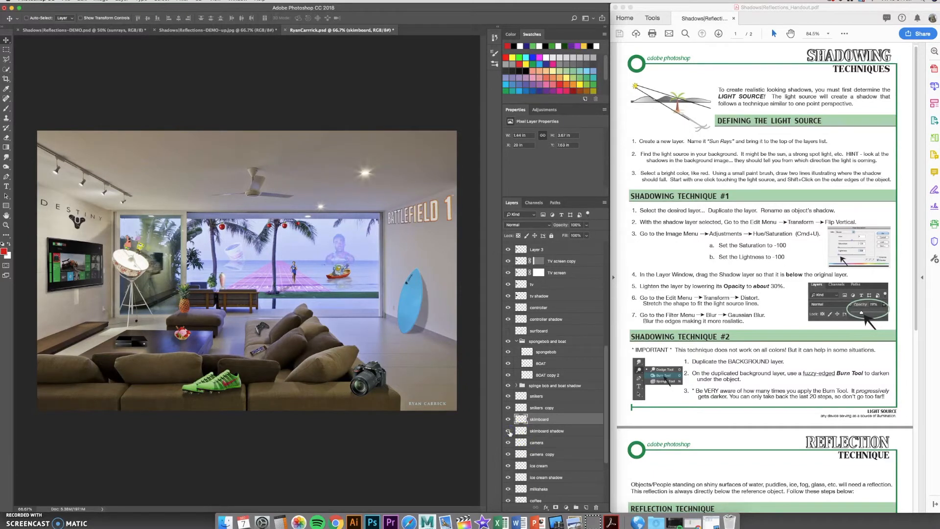
- Return to Shadows|Reflections-DEMO.psd, hide the sunrays layer and consult Shadowing Technique #1 in the handout
click(98, 30)
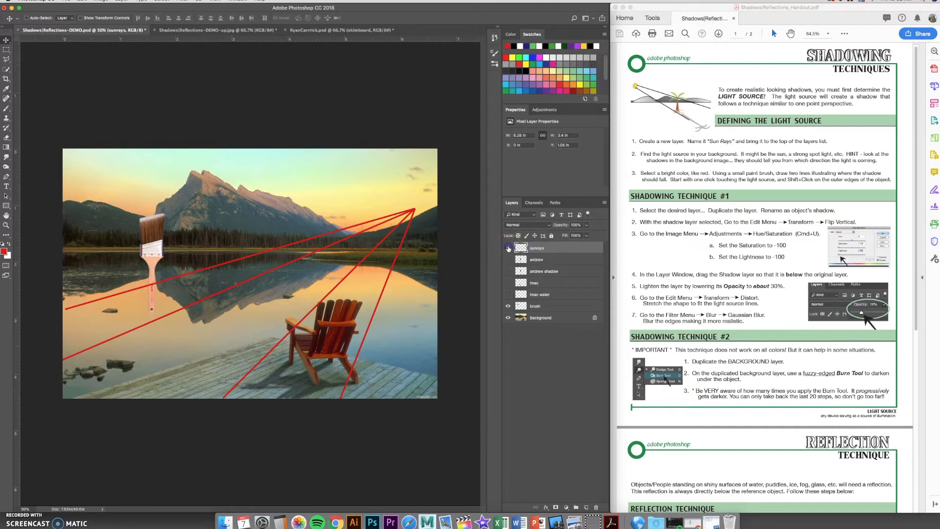
click(509, 249)
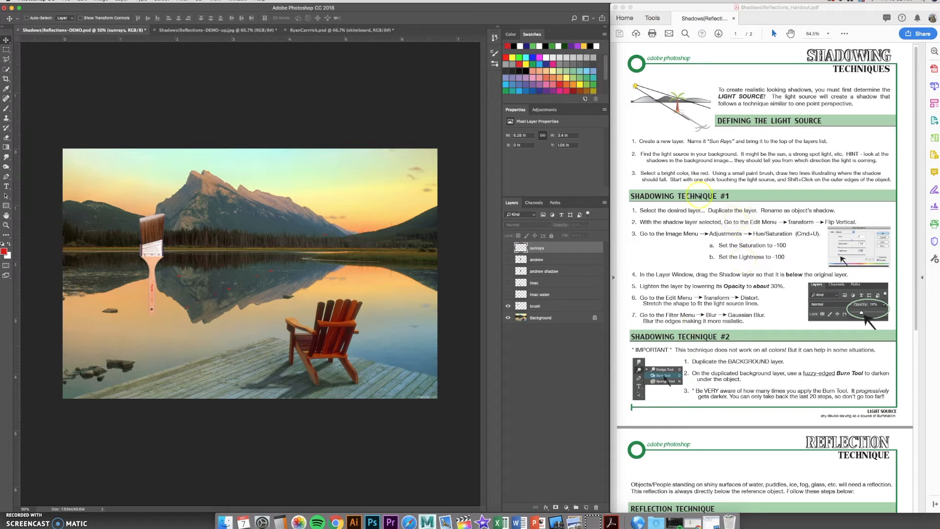
drag(639, 206, 772, 326)
click(812, 254)
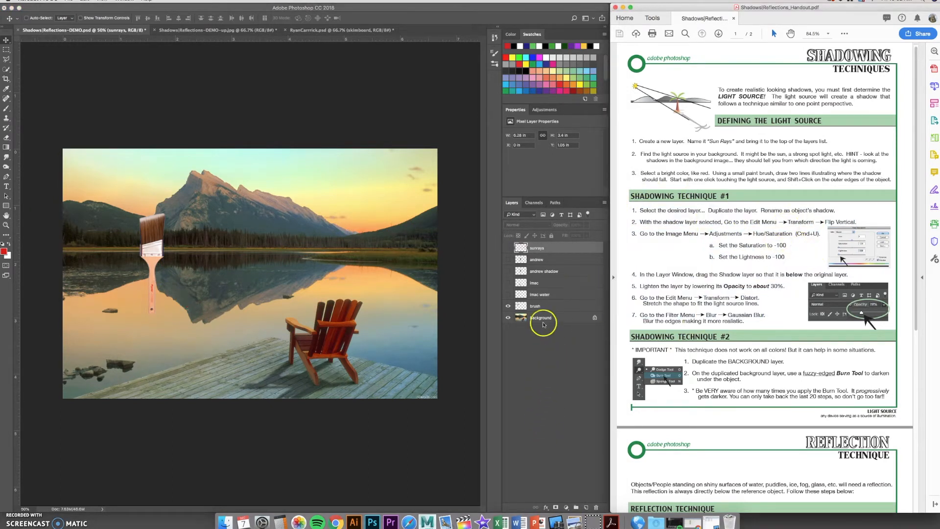
- Duplicate the brush layer, name the copy brush shadow and place it directly below the brush layer
click(539, 307)
drag(577, 310, 586, 508)
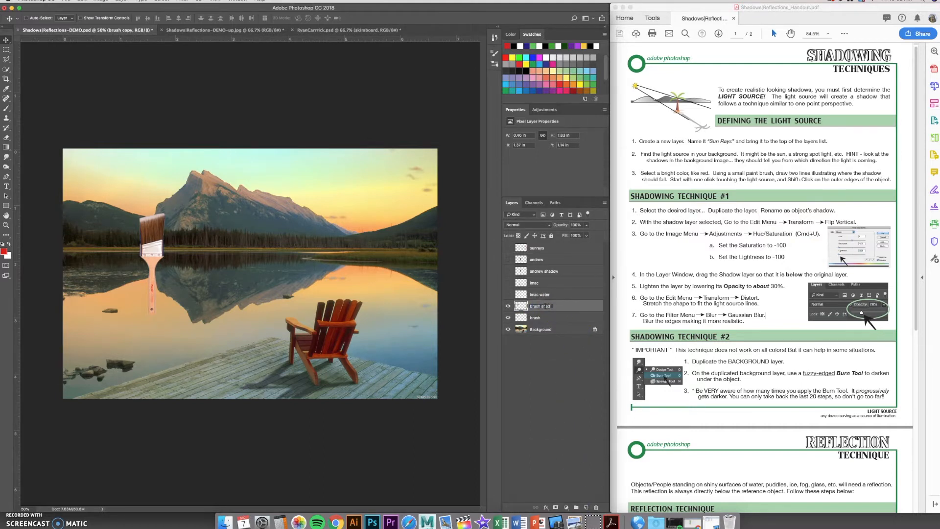
key(Return)
drag(583, 323, 568, 320)
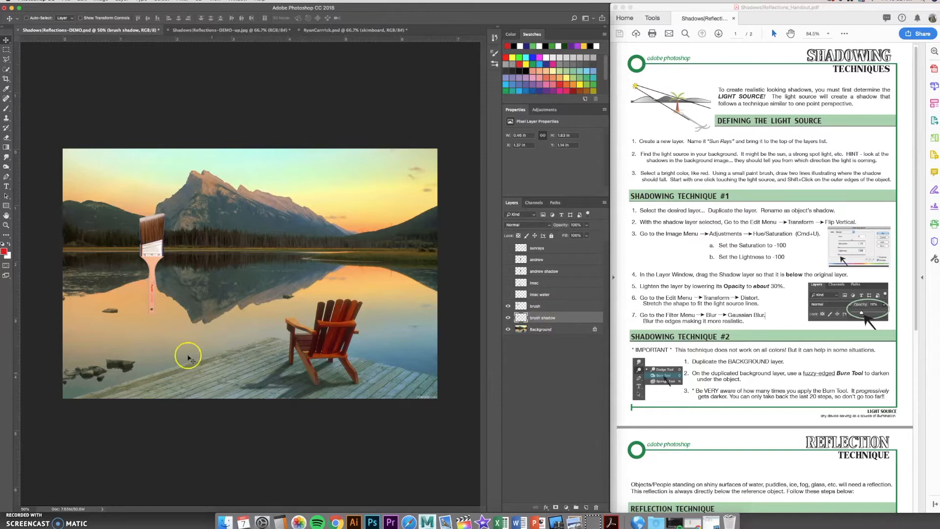
- Flip the brush shadow layer vertically and move it down so its handle tip meets the brush's handle tip
click(82, 1)
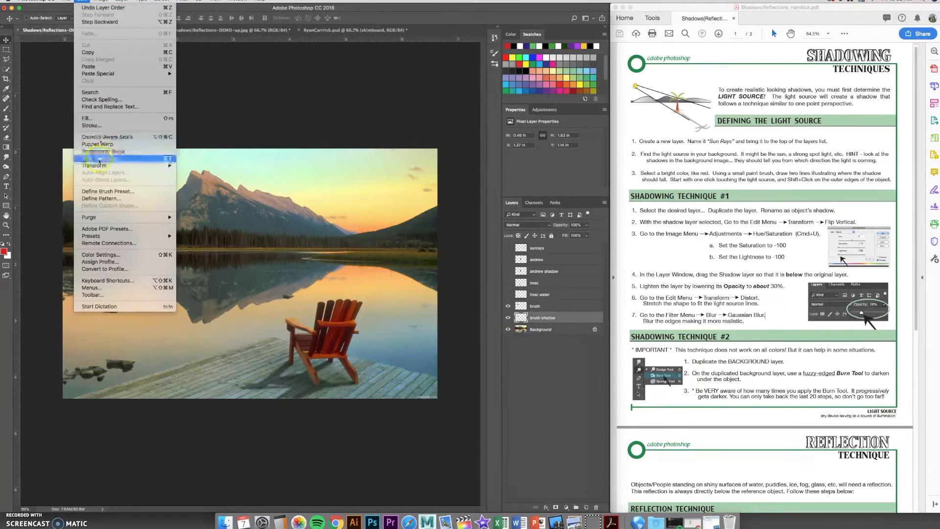
mouse_move(104, 166)
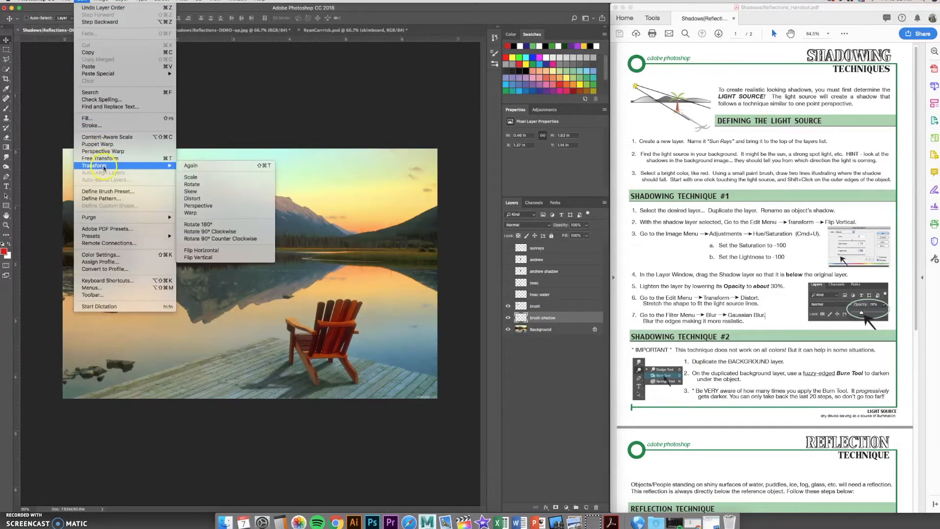
click(197, 258)
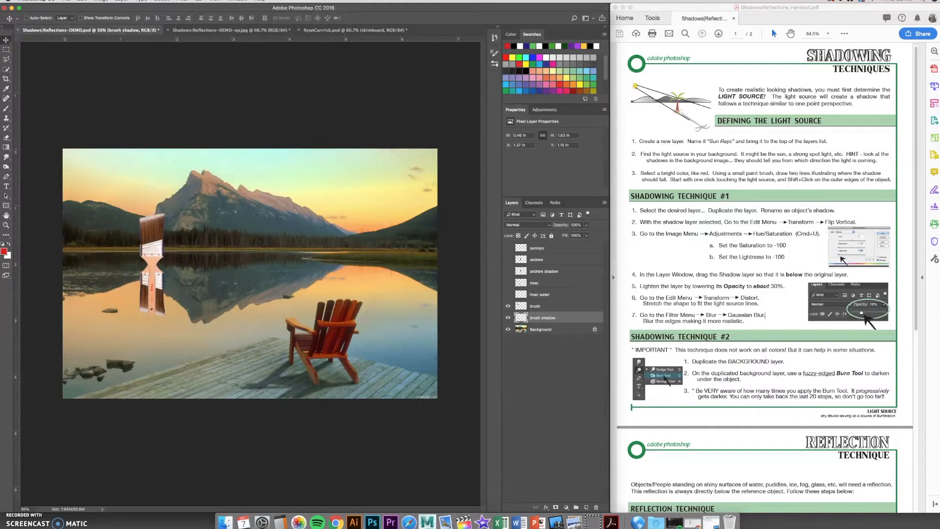
drag(163, 289, 163, 294)
mouse_move(153, 354)
mouse_down()
mouse_move(161, 367)
mouse_move(149, 352)
mouse_up()
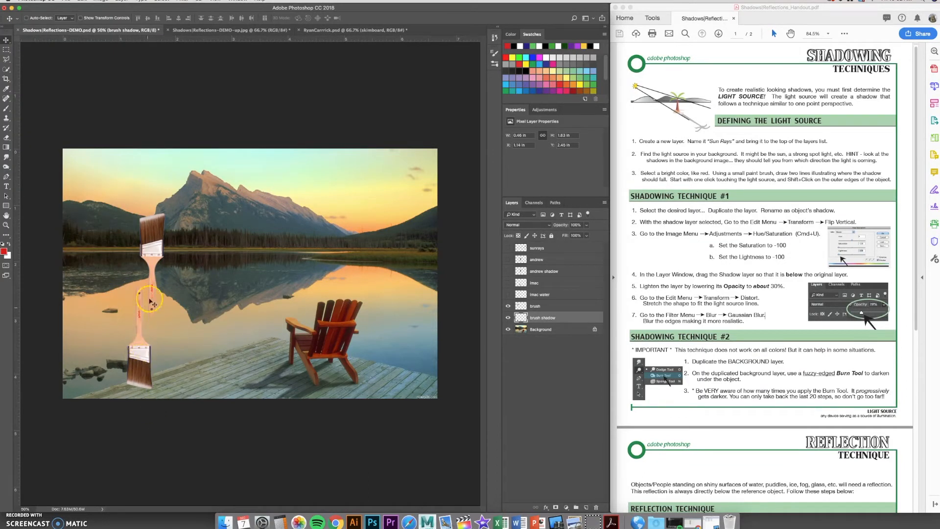
- Turn the brush shadow solid black with a Hue/Saturation adjustment of Saturation -100 and Lightness -100
click(101, 2)
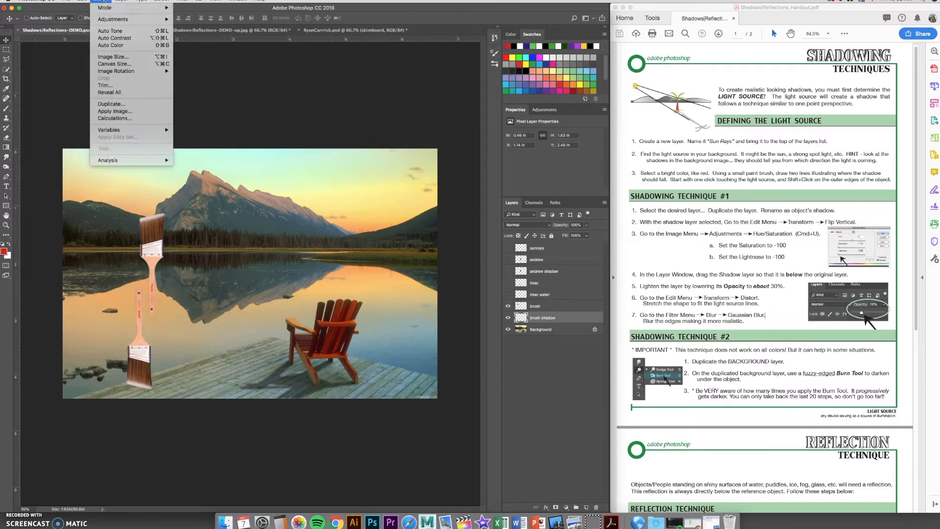
mouse_move(129, 19)
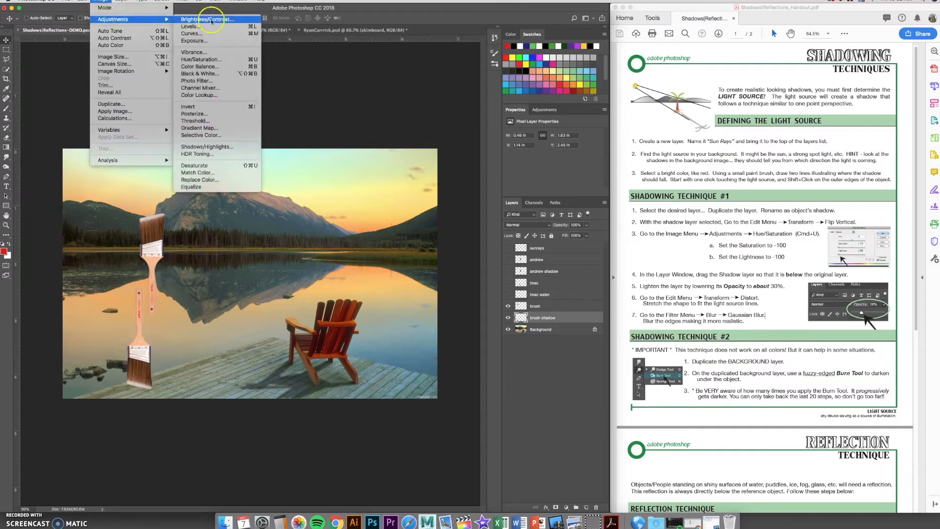
click(200, 61)
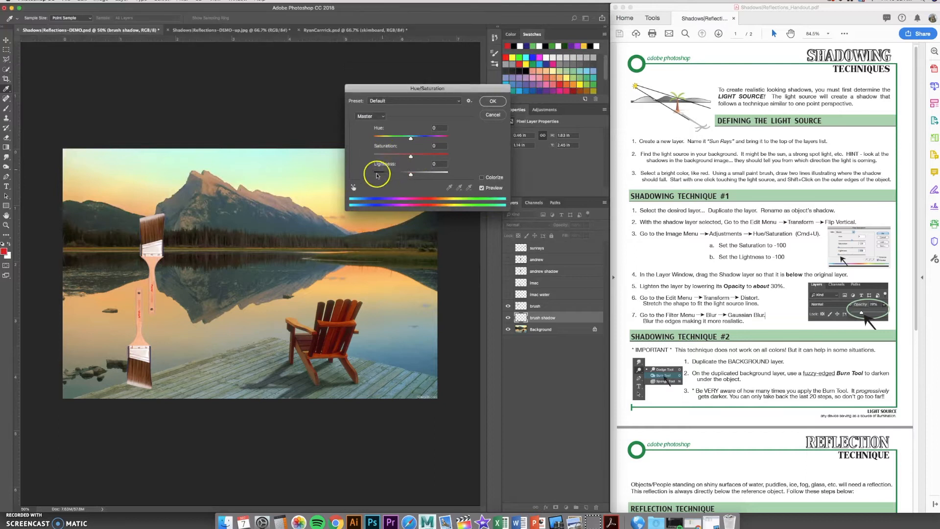
drag(411, 158, 374, 157)
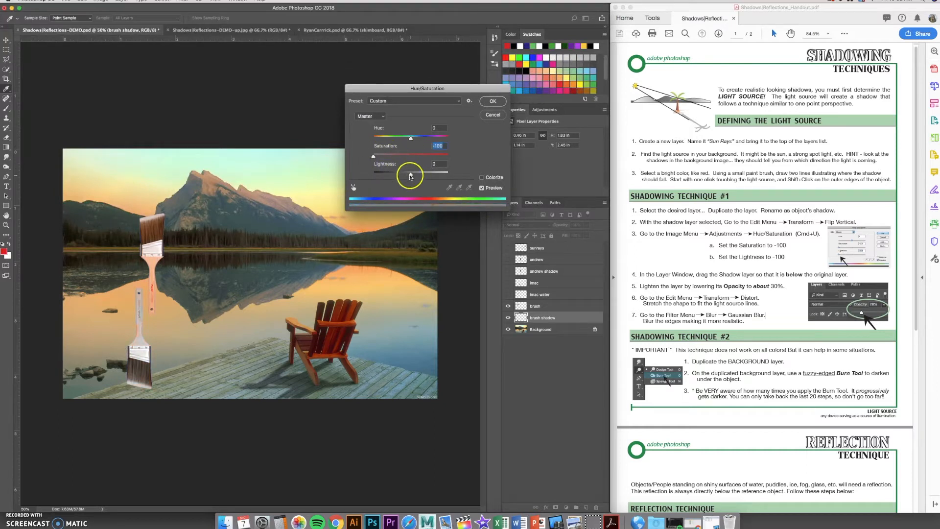
drag(411, 176, 373, 174)
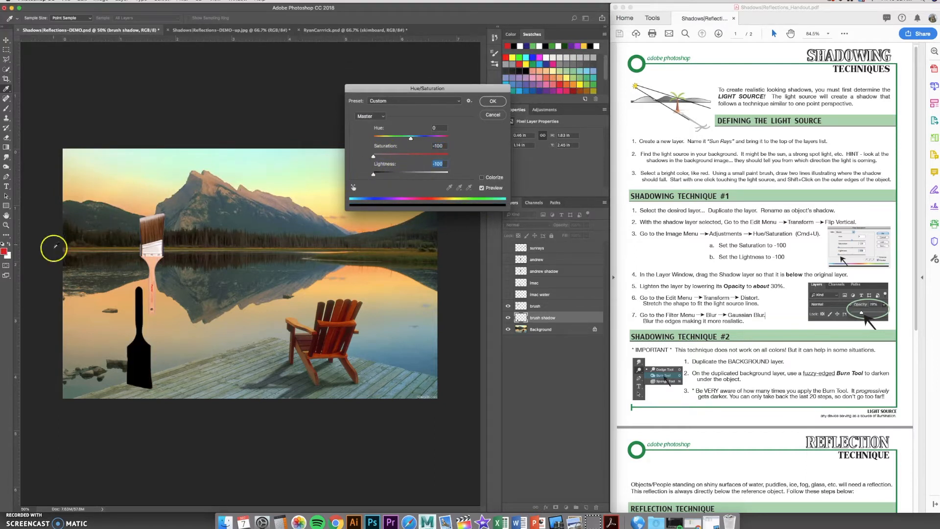
click(492, 102)
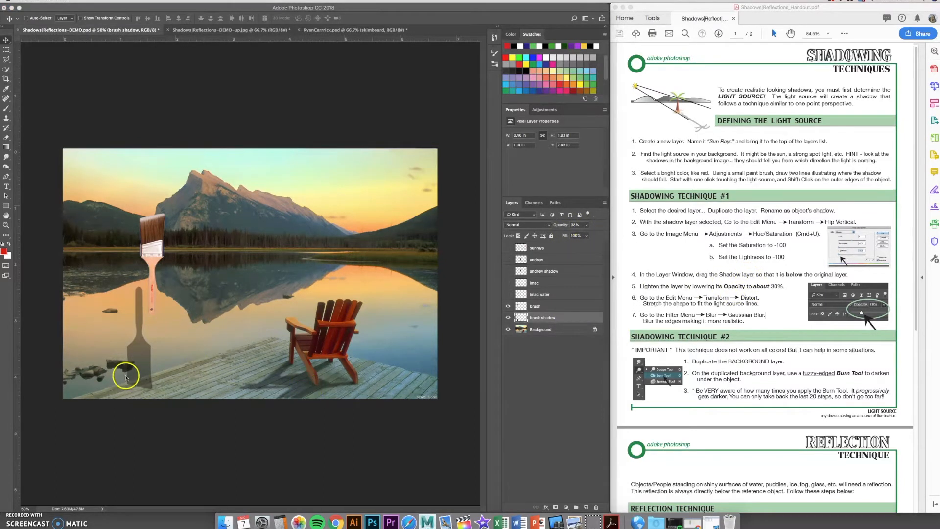
- Lower the brush shadow layer's opacity to about 36% and shift the shadow slightly down and to the left of the brush
click(586, 236)
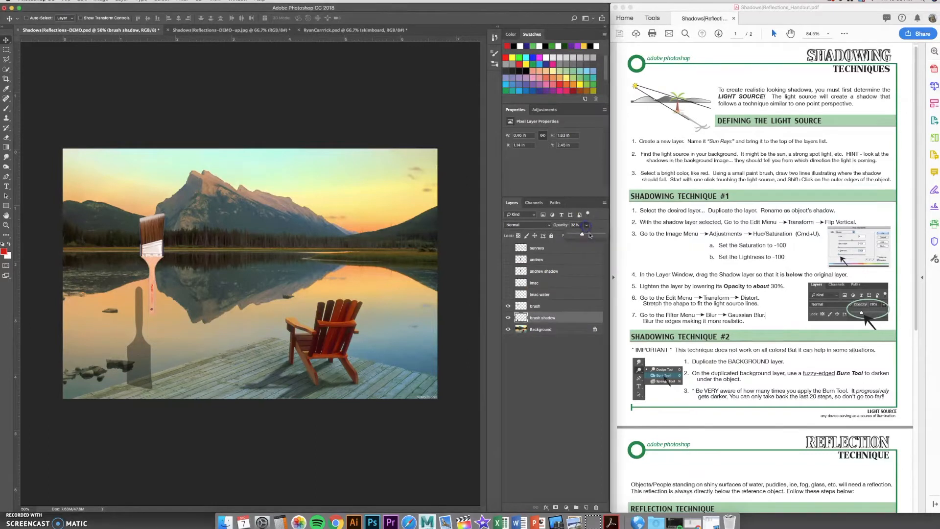
drag(596, 236, 569, 235)
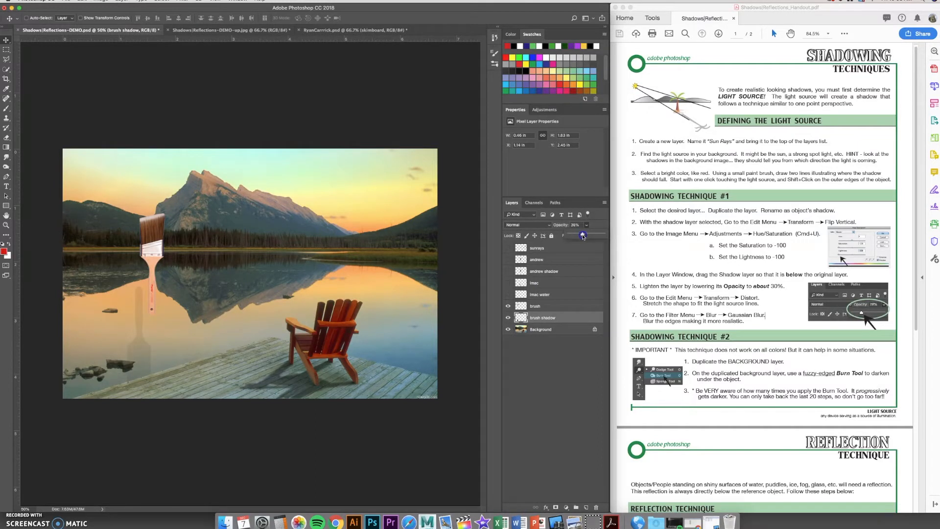
drag(583, 237, 583, 236)
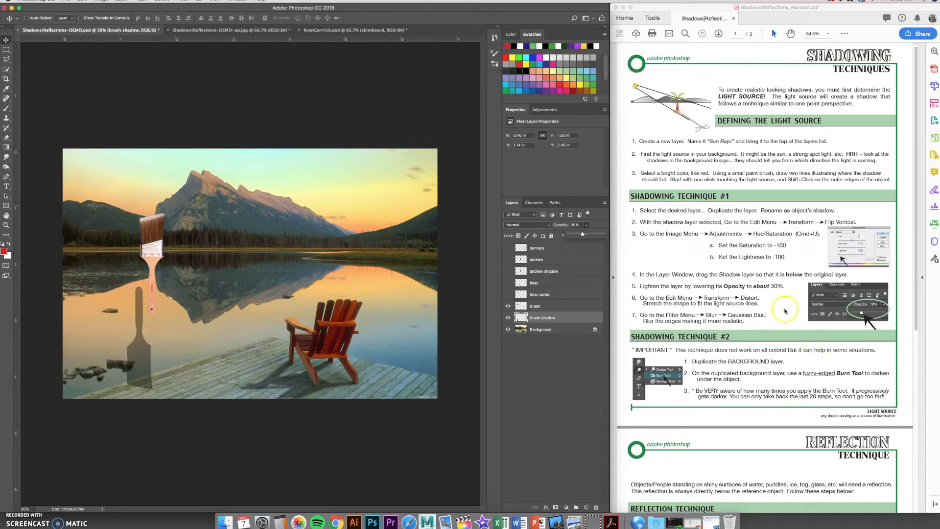
mouse_move(138, 342)
mouse_down()
mouse_move(154, 370)
mouse_move(149, 388)
mouse_up()
click(97, 2)
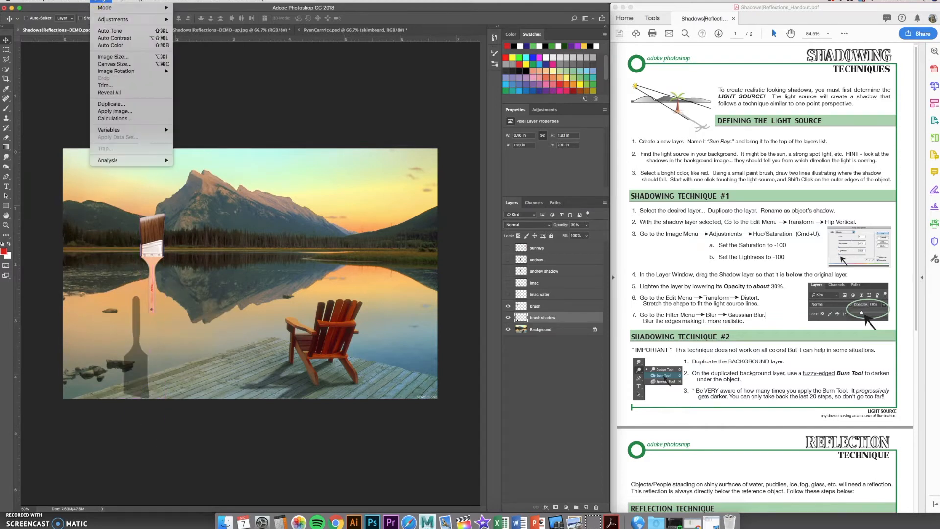
mouse_move(82, 1)
mouse_move(114, 166)
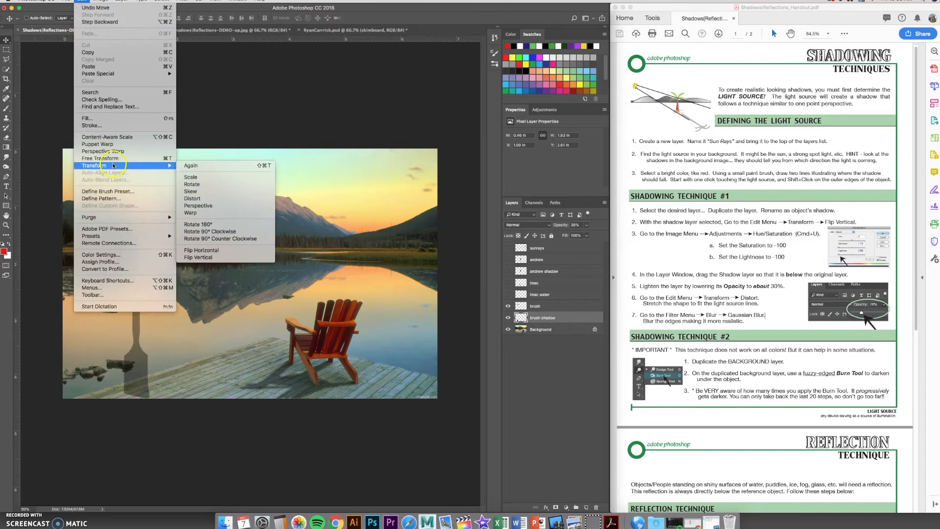
click(192, 198)
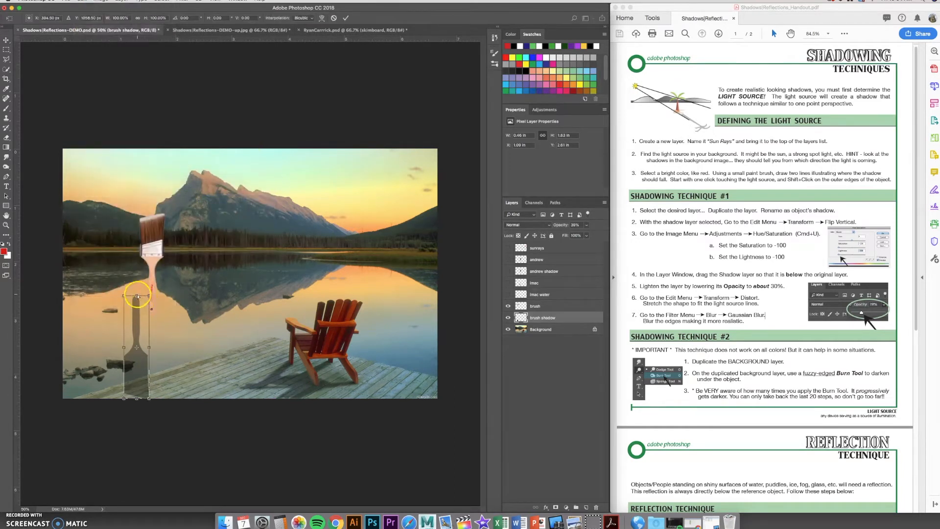
drag(137, 296, 152, 316)
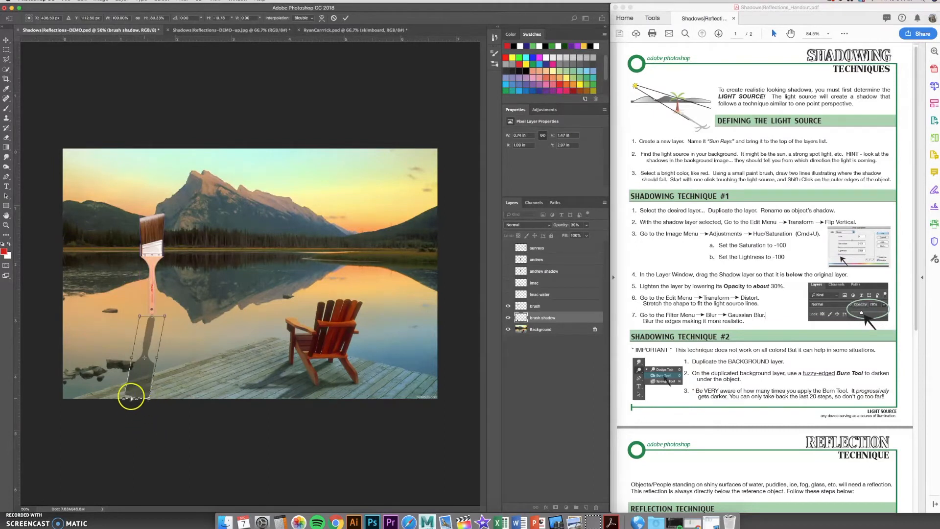
mouse_move(137, 400)
mouse_down()
mouse_move(83, 353)
mouse_move(89, 344)
mouse_up()
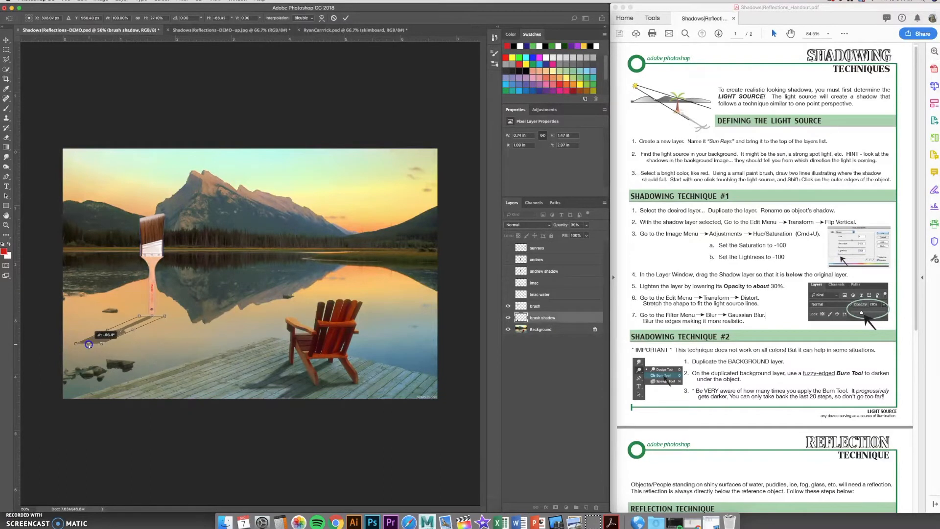
click(507, 248)
key(Escape)
- Show the sunrays layer and distort the brush shadow so it stretches from the handle tip to the photo's left edge along the red rays
click(508, 249)
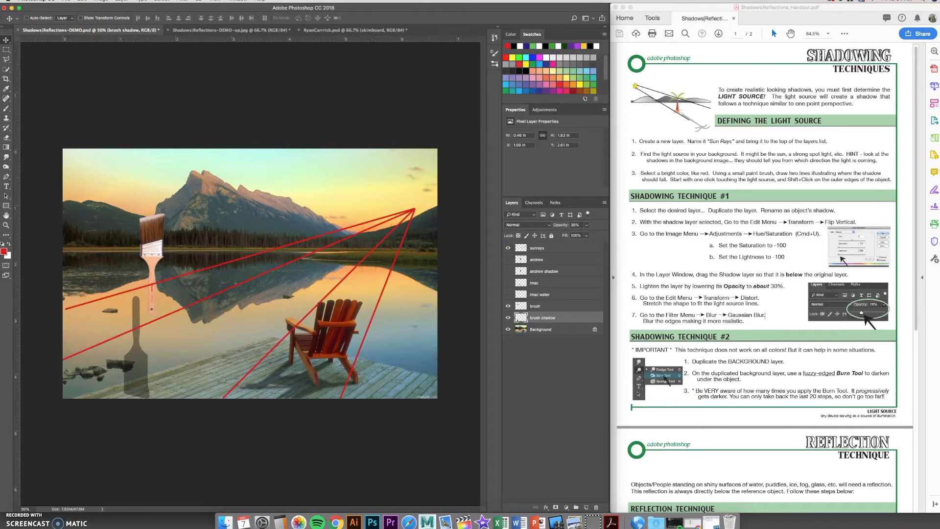
click(84, 2)
mouse_move(94, 166)
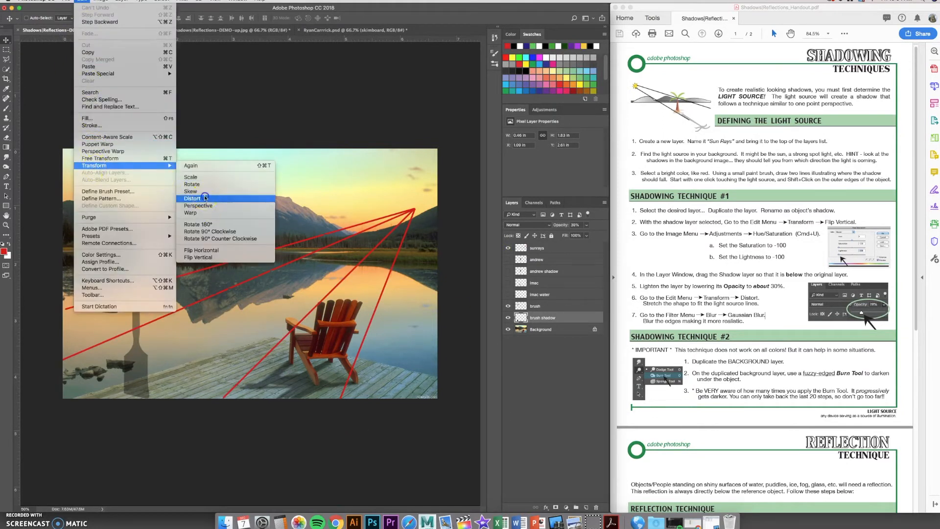
click(203, 198)
drag(136, 296, 152, 316)
drag(118, 388, 43, 342)
click(127, 324)
drag(139, 316, 140, 310)
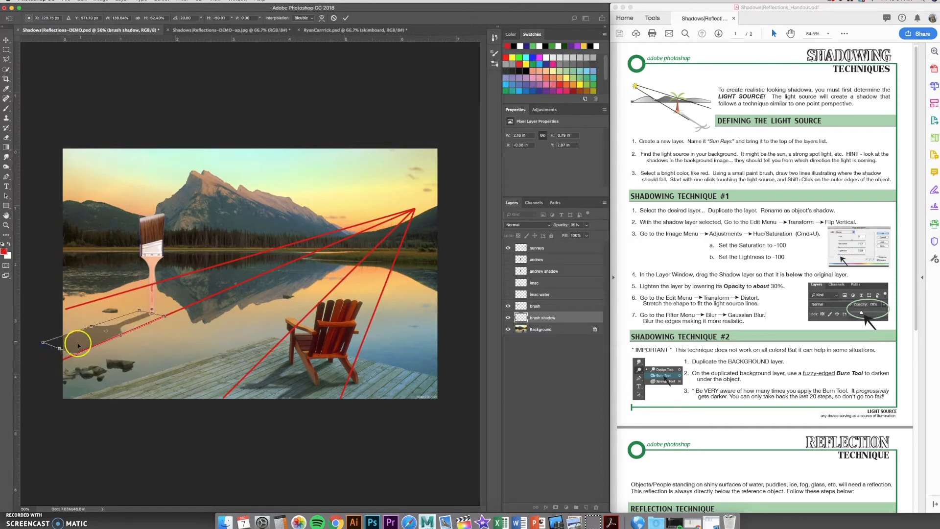
drag(75, 347, 79, 347)
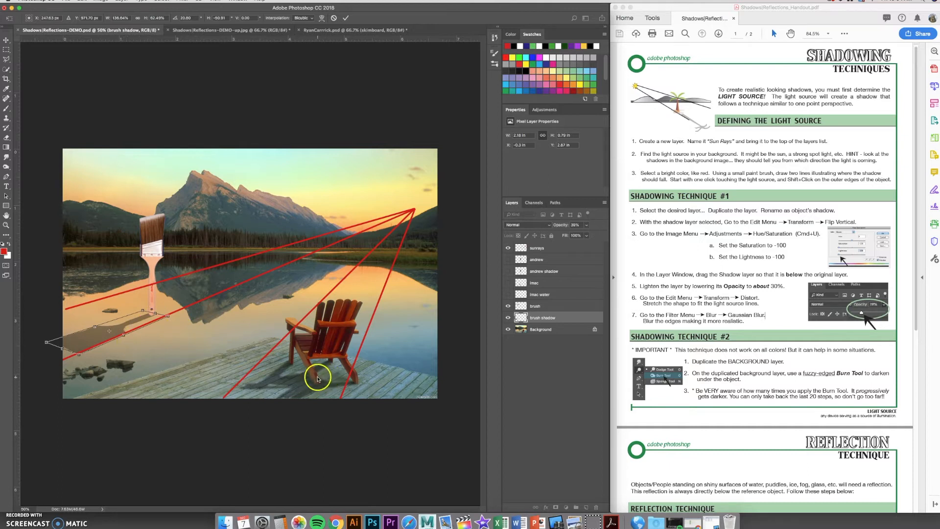
key(Return)
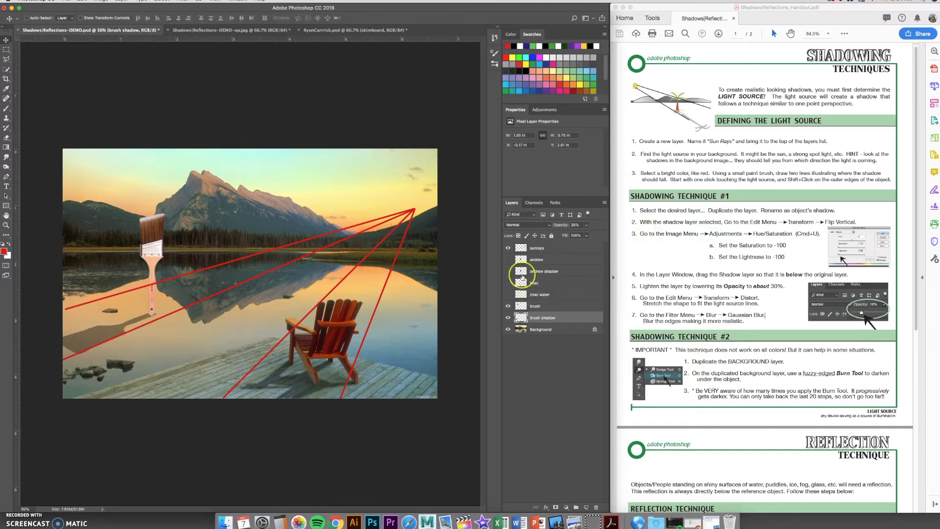
- Hide the sunrays layer and reposition the brush shadow so it starts at the brush's handle tip
click(508, 249)
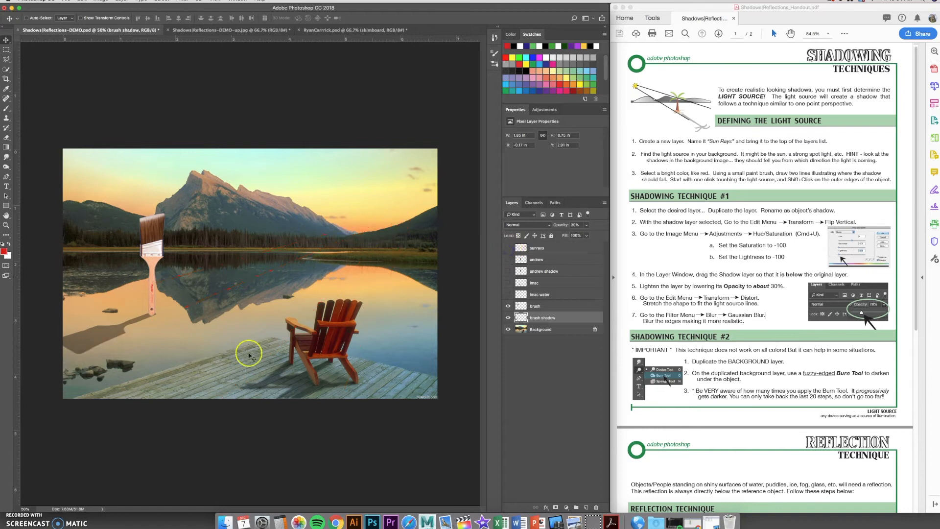
mouse_move(114, 337)
mouse_down()
mouse_move(103, 329)
mouse_move(110, 340)
mouse_up()
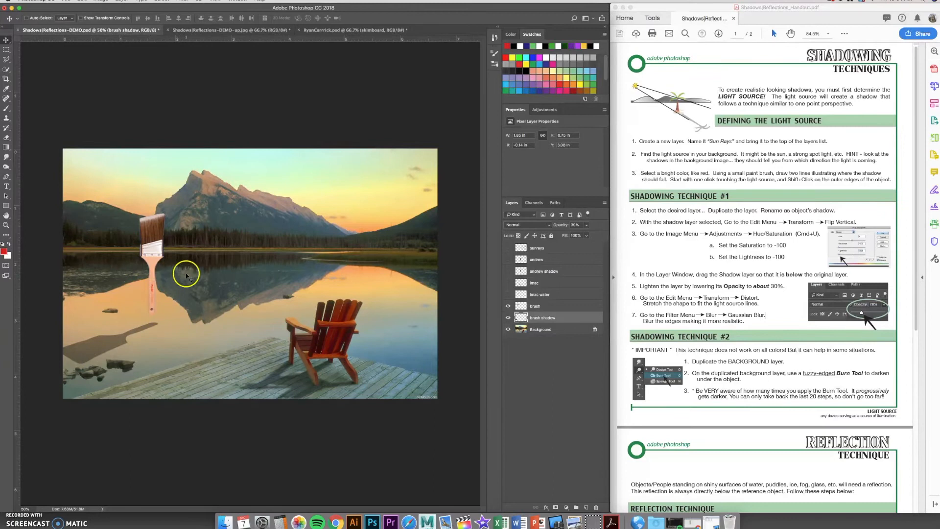
mouse_move(118, 345)
mouse_down()
mouse_move(118, 334)
mouse_move(140, 322)
mouse_up()
key(Down)
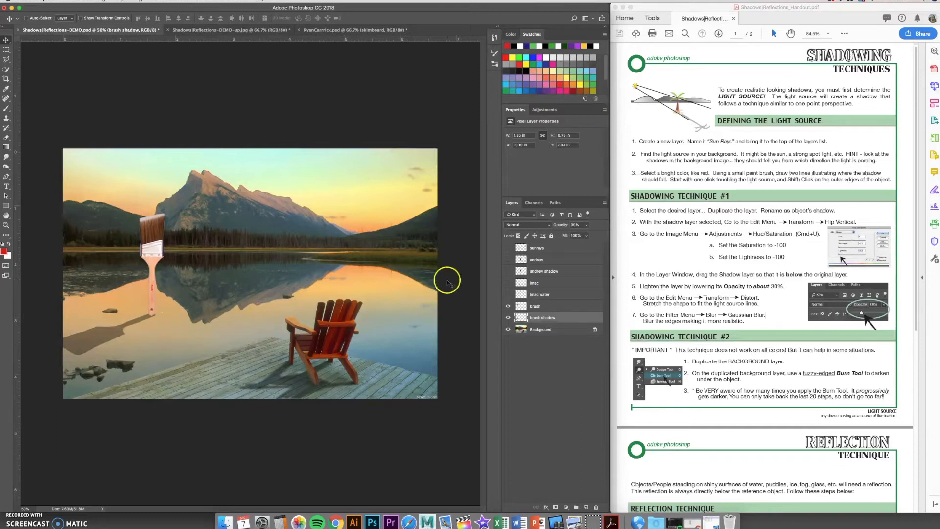
- Highlight the Gaussian Blur instruction in step 7 of the handout and examine the soft edges of the chair's shadow in the photo
click(642, 319)
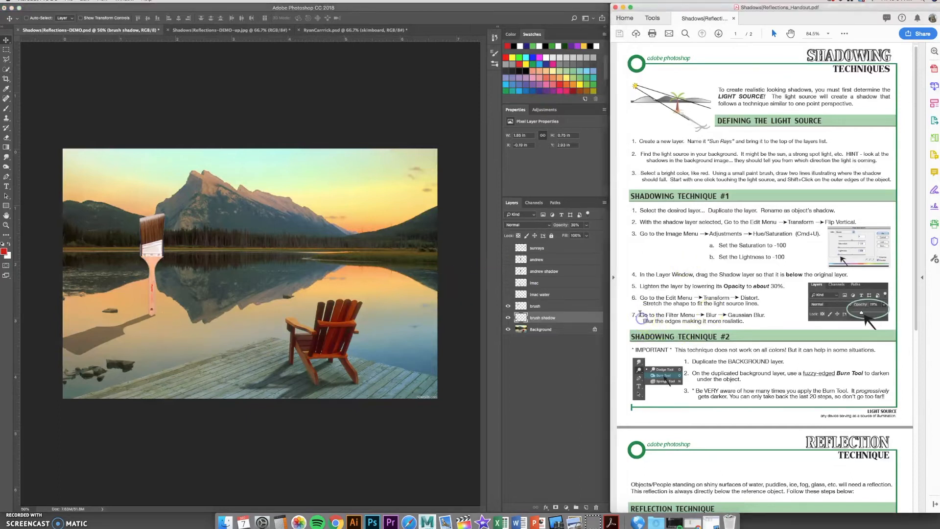
drag(641, 315, 774, 326)
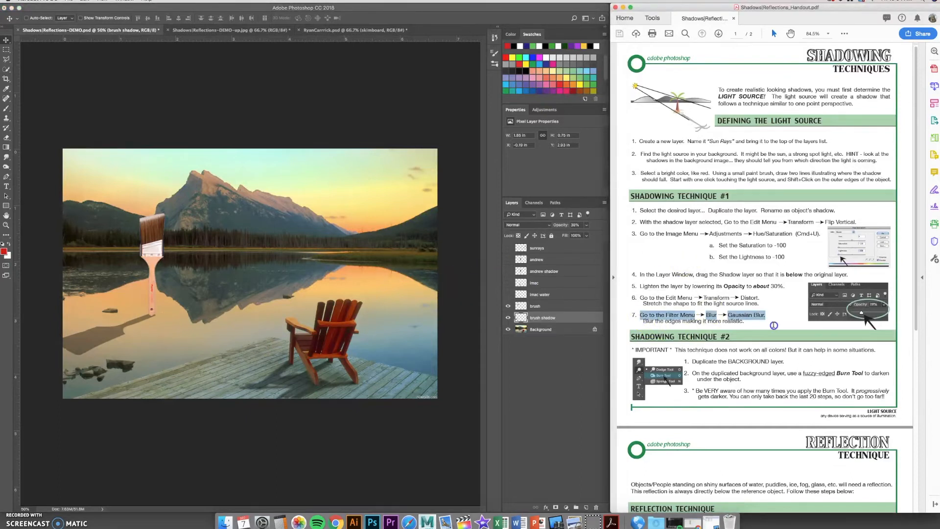
click(271, 396)
key(z)
drag(282, 402, 310, 435)
scroll(309, 436, down, 4)
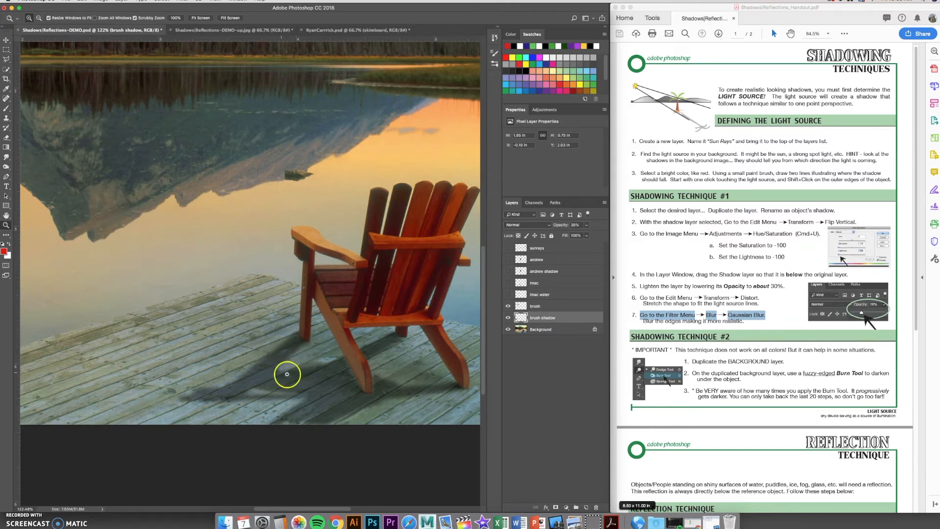
- Soften the edges of the brush shadow layer with a small-radius Gaussian Blur
mouse_move(139, 325)
mouse_down()
mouse_move(300, 326)
mouse_move(346, 304)
mouse_move(364, 316)
mouse_up()
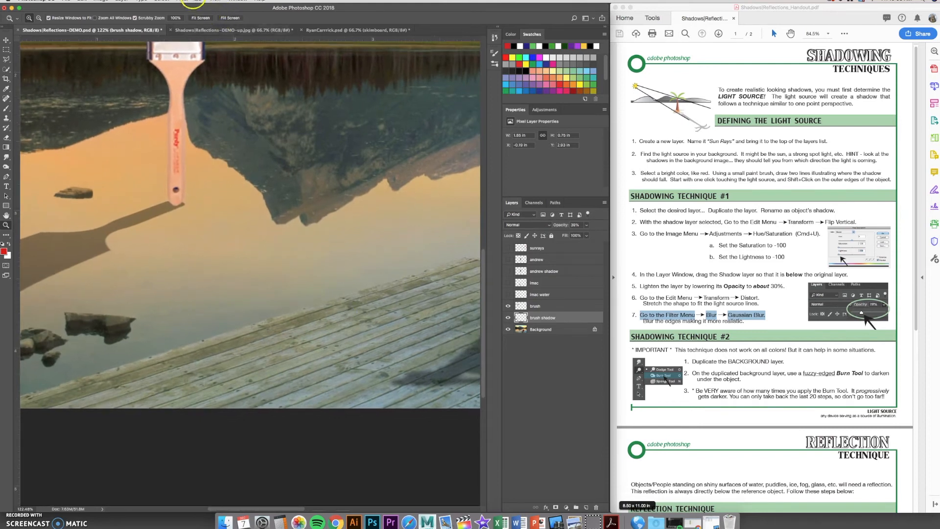
click(183, 0)
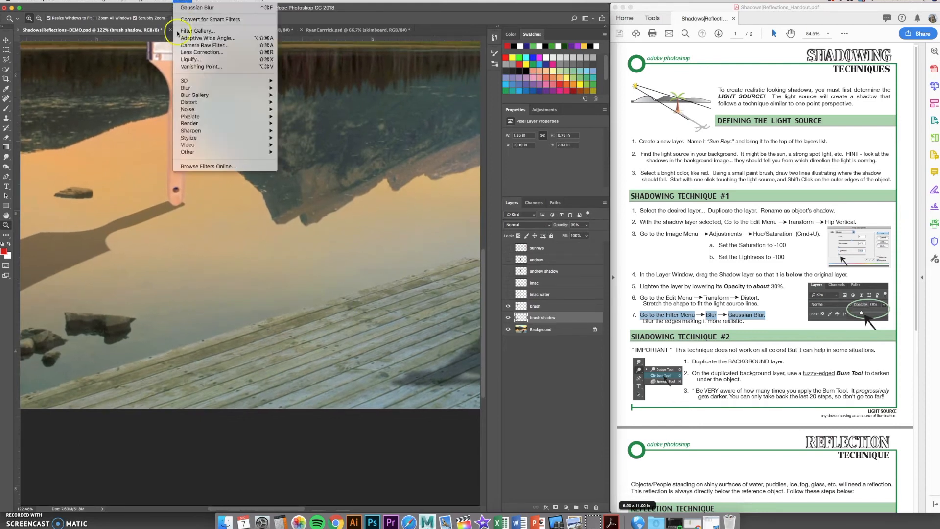
mouse_move(188, 88)
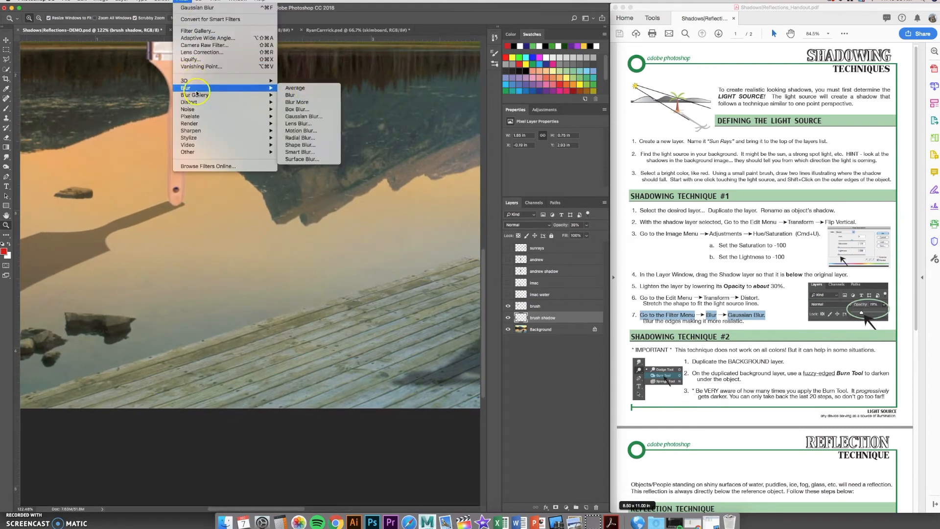
click(307, 116)
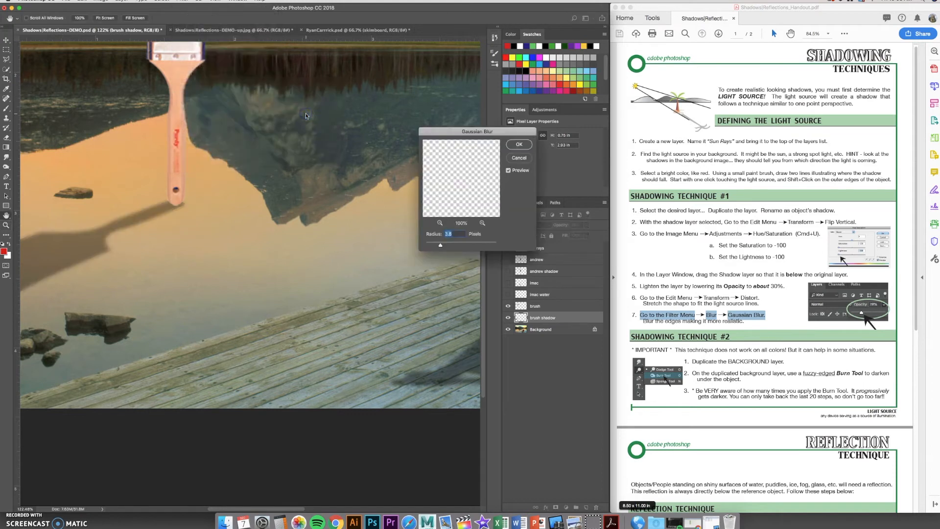
click(106, 235)
drag(440, 245, 449, 245)
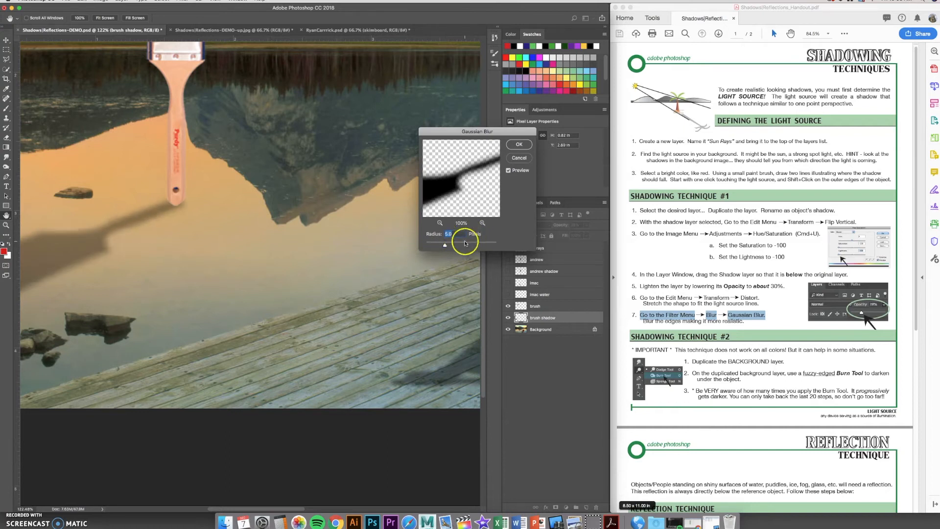
click(466, 242)
drag(466, 245, 435, 245)
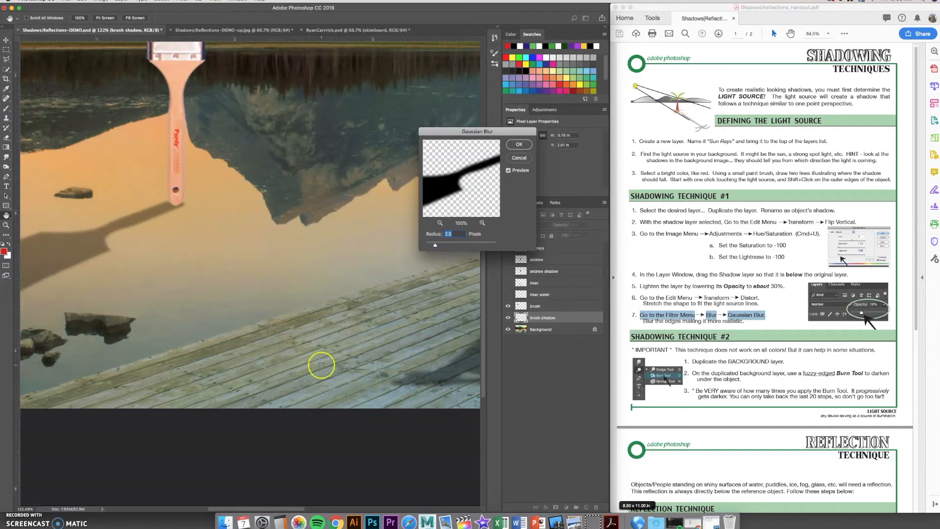
drag(433, 240, 441, 238)
click(526, 144)
key(super+0)
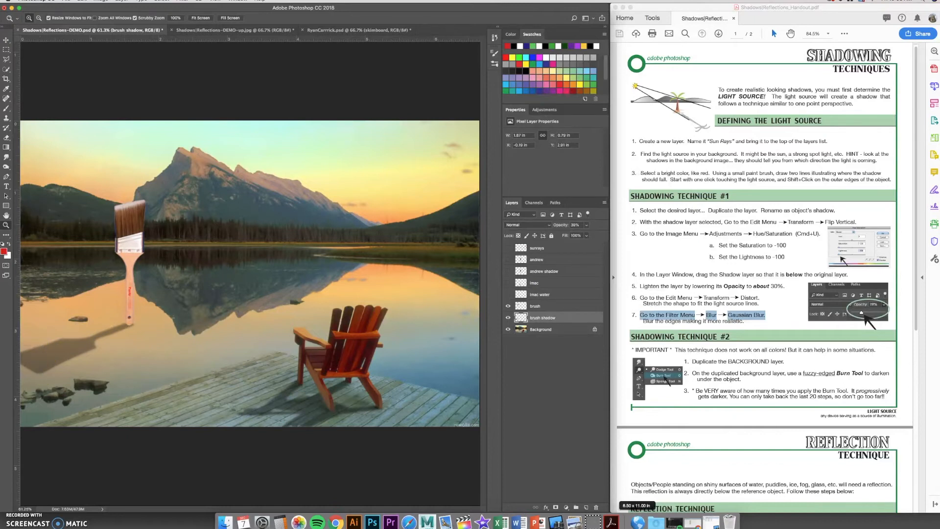
- Lower the Smudge tool's strength to about 45% and smudge the edges of the brush shadow on the water
click(6, 157)
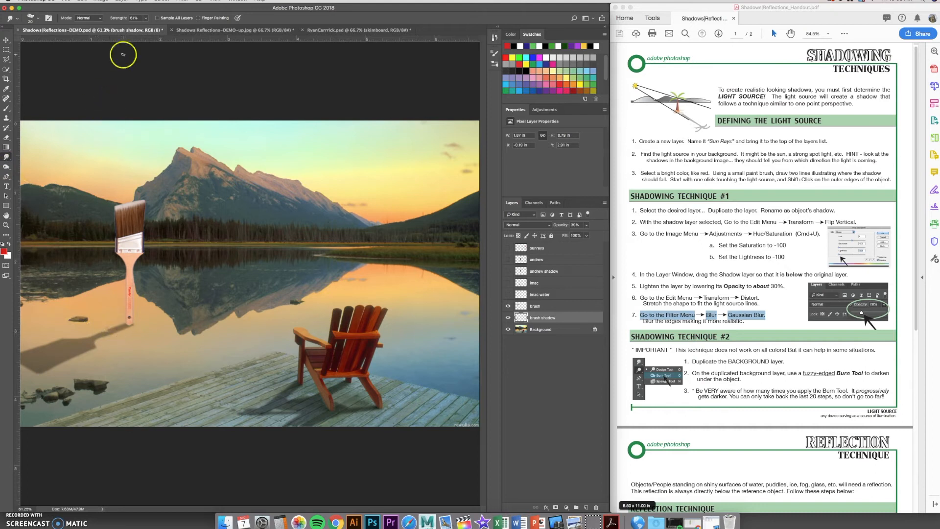
click(145, 19)
drag(141, 28, 131, 27)
mouse_move(90, 347)
mouse_down()
mouse_move(58, 343)
mouse_move(102, 340)
mouse_move(94, 335)
mouse_up()
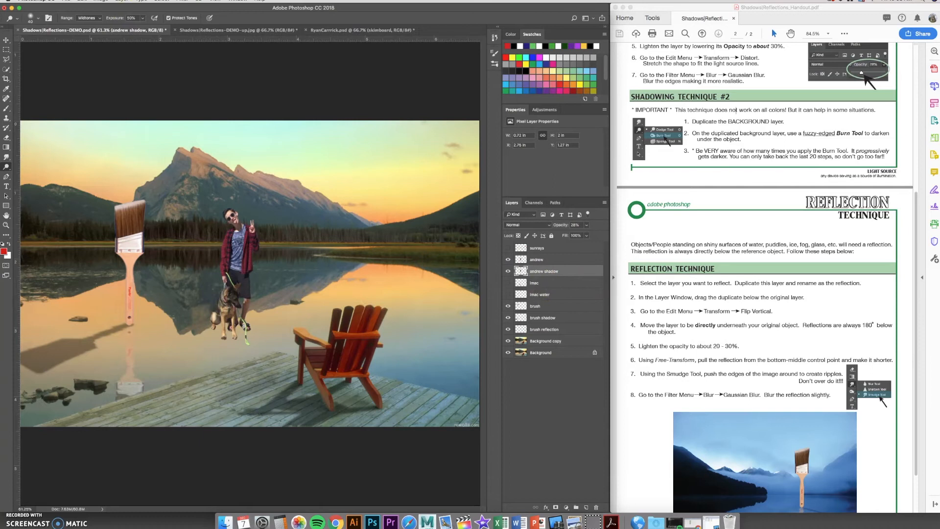
- Flip the shadow copy of the man with the dog vertically and move it directly below their feet
click(82, 2)
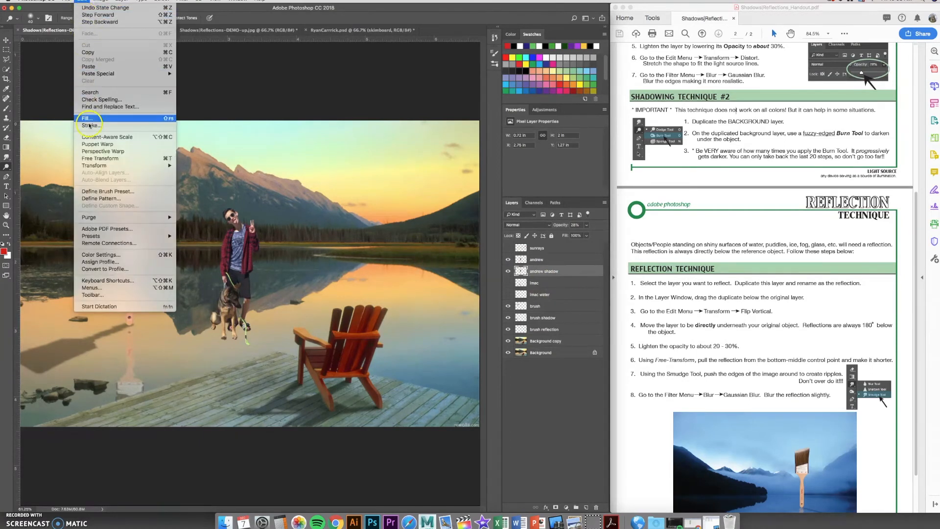
mouse_move(112, 166)
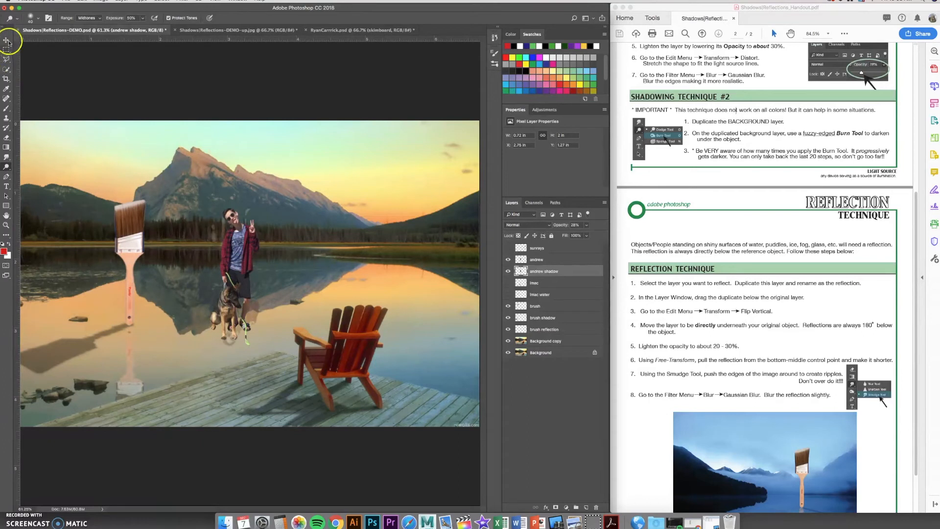
click(6, 40)
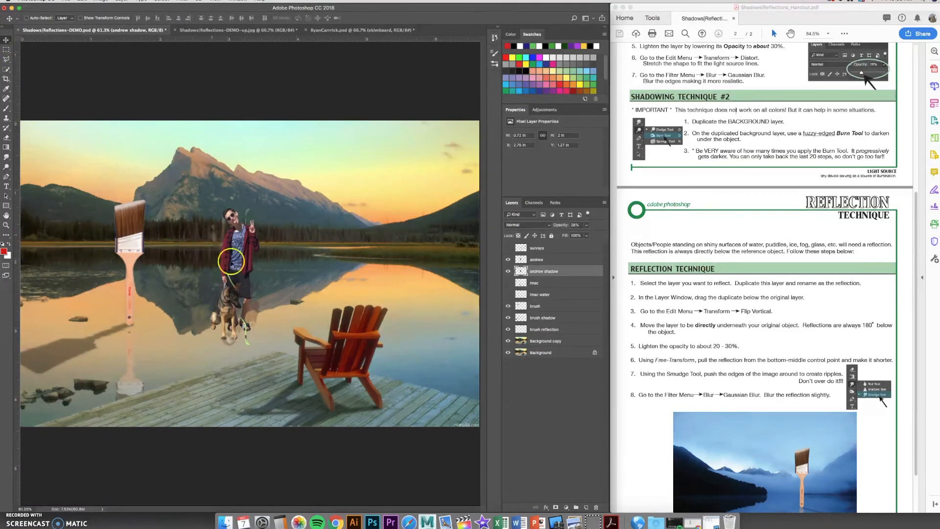
drag(235, 275, 245, 399)
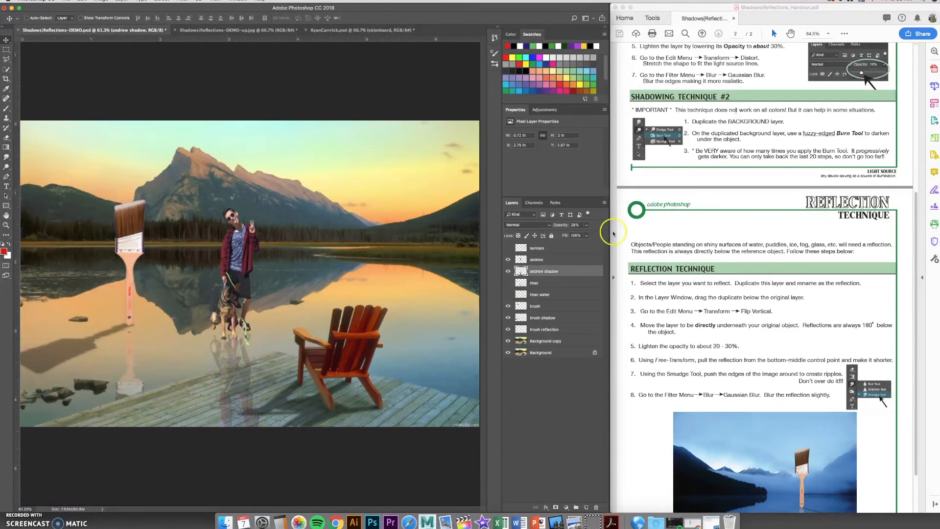
- Raise the man-and-dog shadow layer's opacity to 100% and turn it black by setting its Hue/Saturation lightness to -100
click(588, 226)
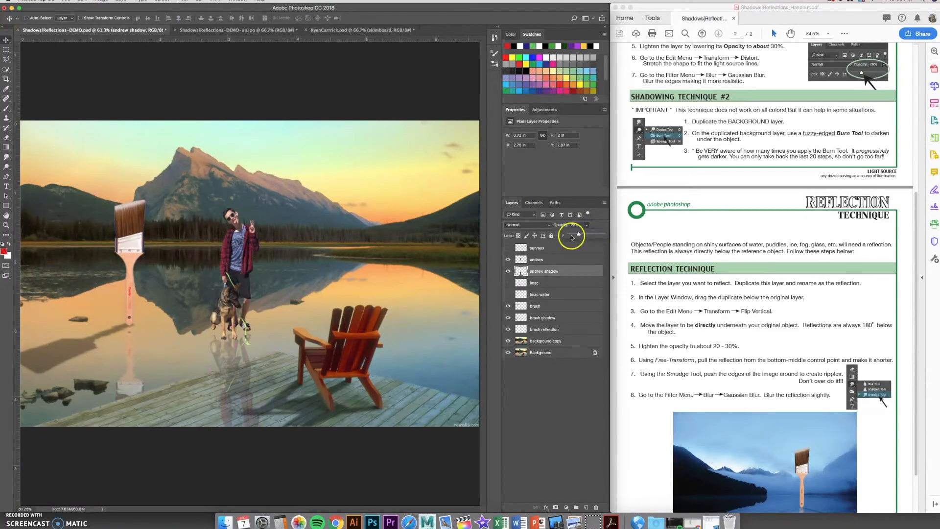
drag(597, 238, 610, 238)
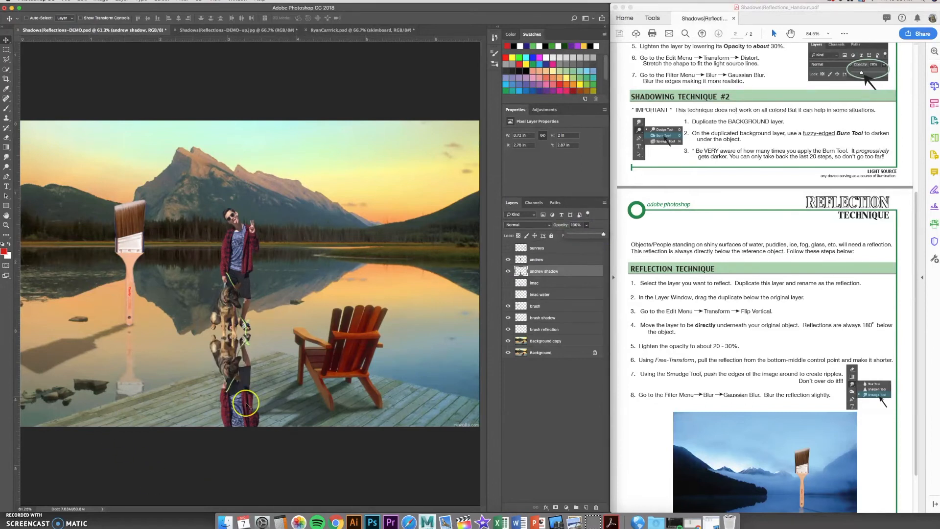
key(super+u)
drag(391, 173, 360, 174)
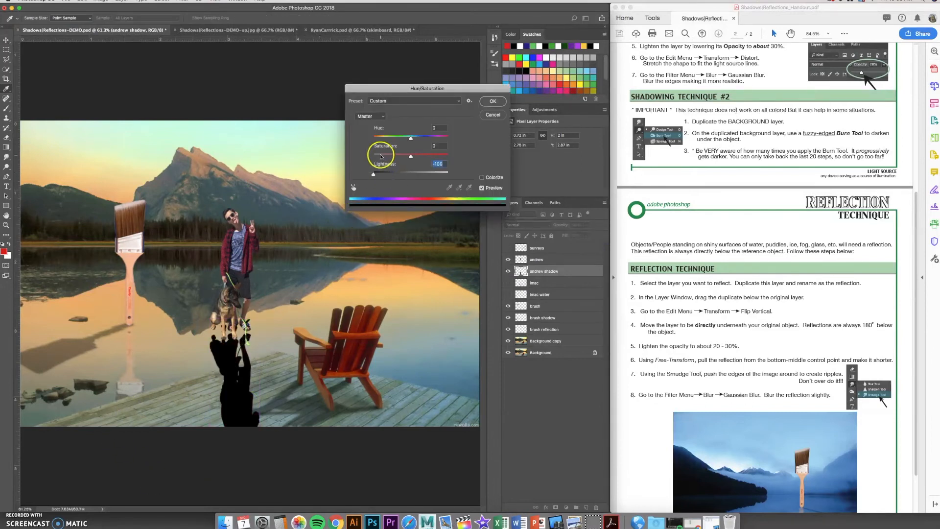
click(492, 101)
- Move the black shadow up to meet the man's and dog's feet and erase the excess part at its upper end
key(v)
drag(231, 403, 232, 424)
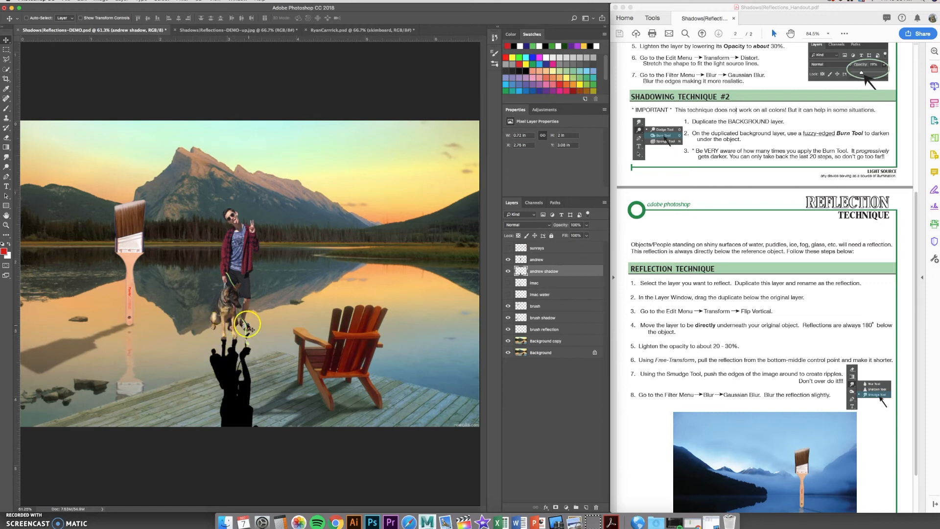
drag(230, 383, 229, 358)
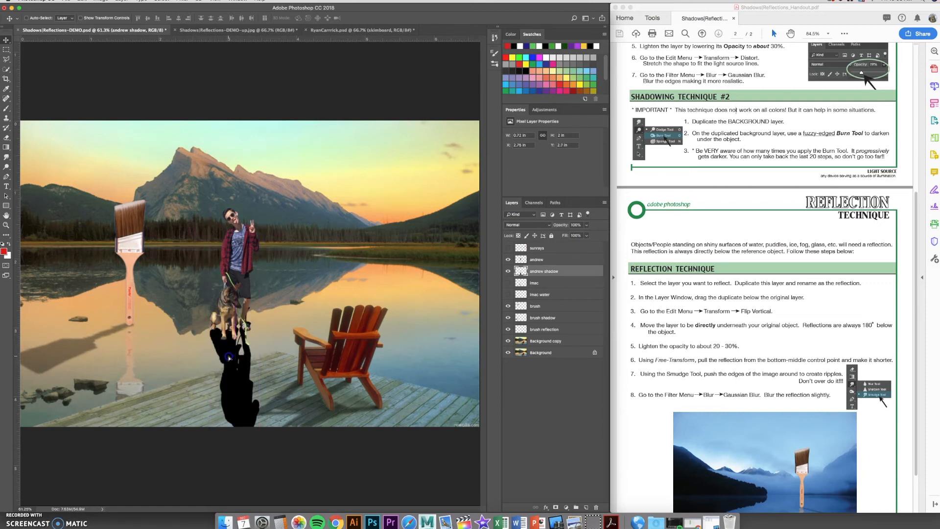
click(6, 141)
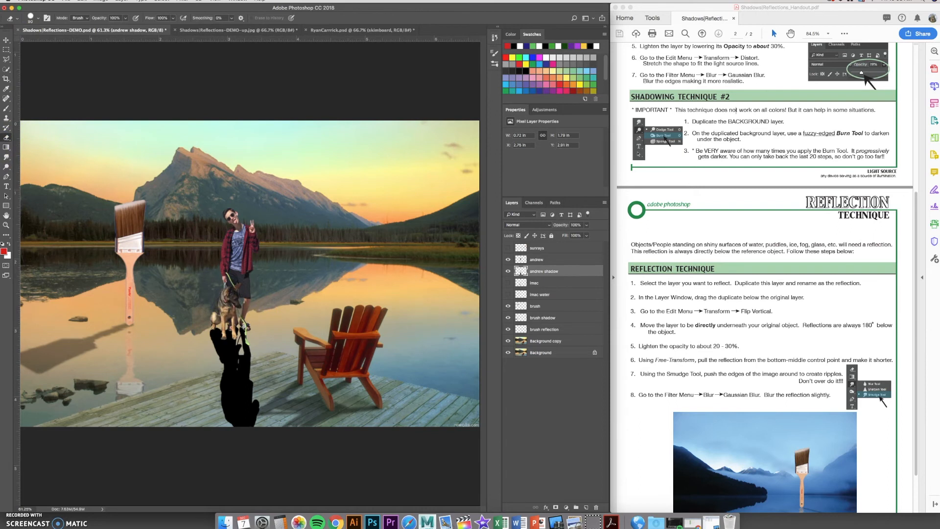
- Distort the man-and-dog shadow so it stretches from their feet down toward the rocks near the dock, following the brush shadow's direction
click(101, 1)
mouse_move(82, 2)
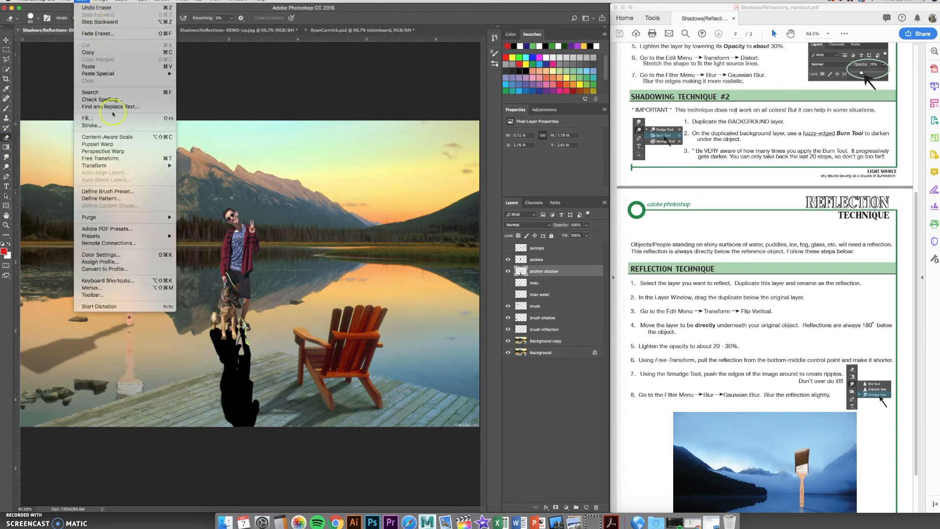
mouse_move(110, 165)
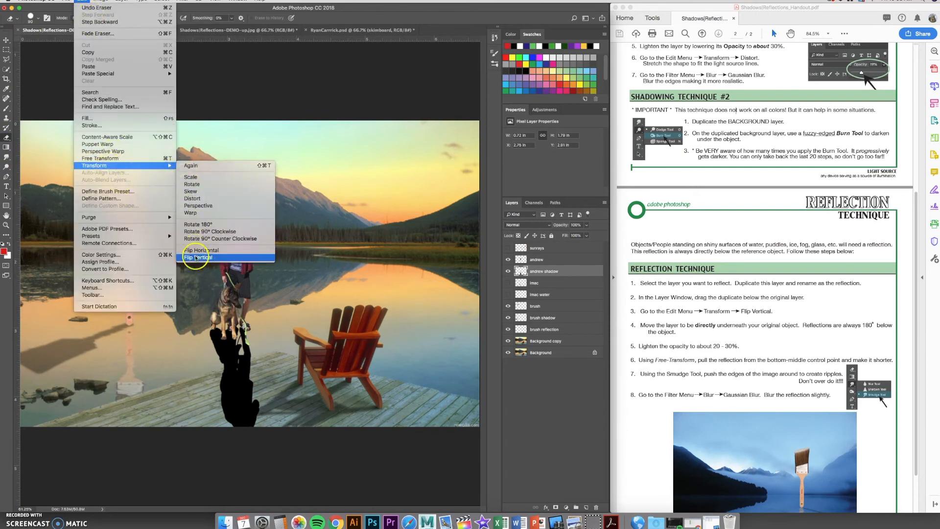
click(204, 199)
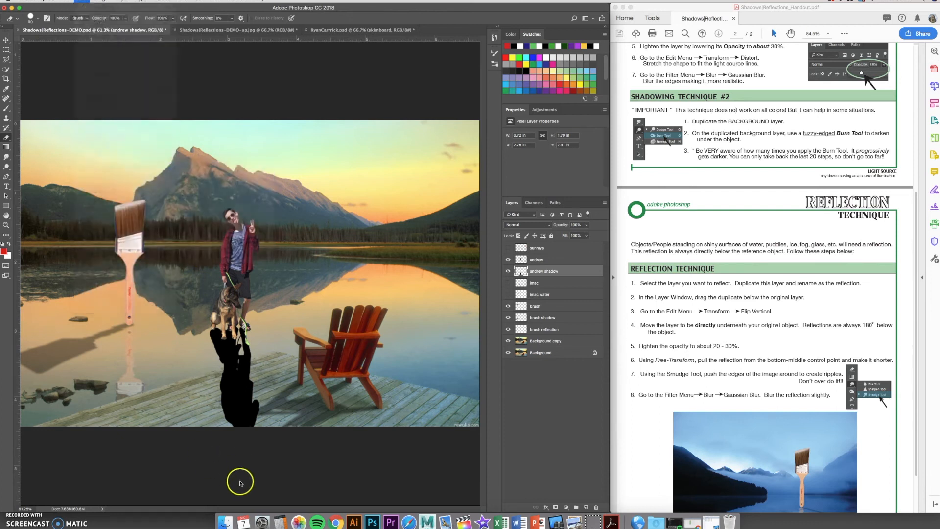
drag(236, 450, 124, 392)
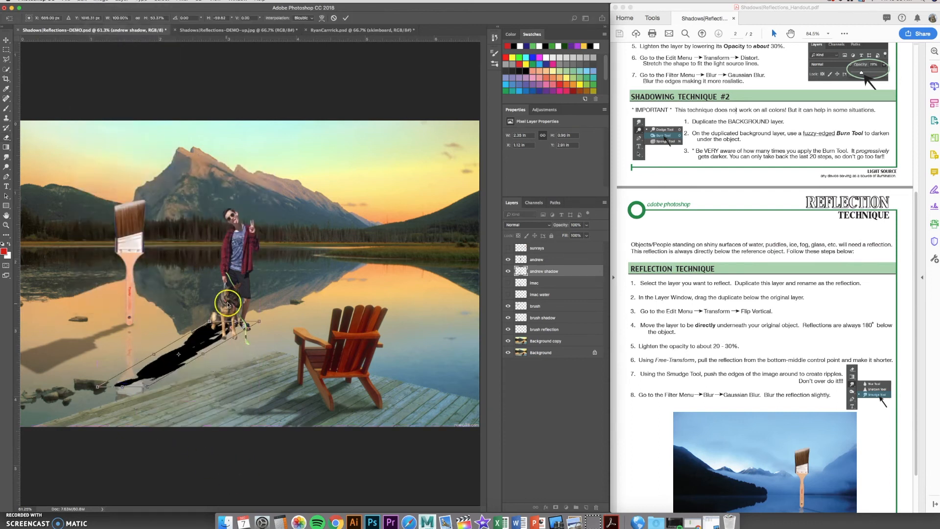
drag(262, 324, 289, 326)
click(184, 321)
drag(211, 322, 215, 318)
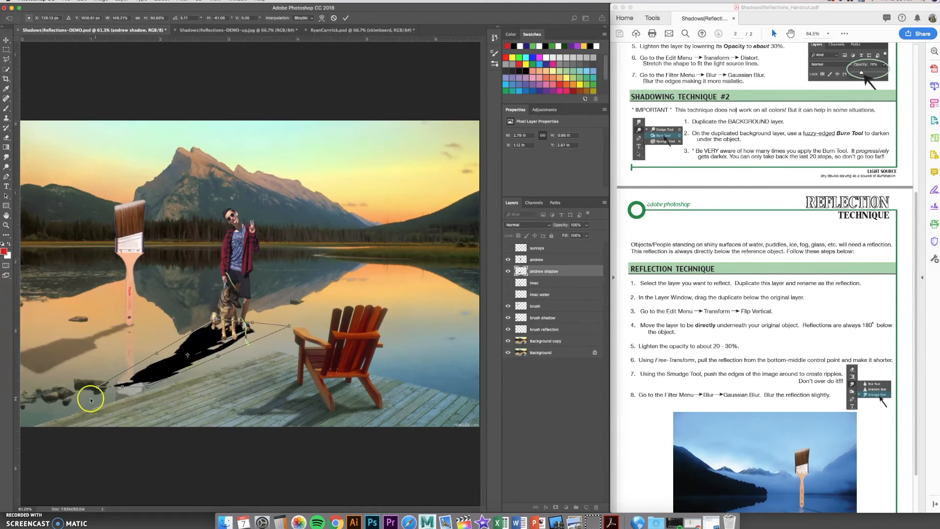
drag(98, 387, 95, 363)
drag(182, 358, 180, 365)
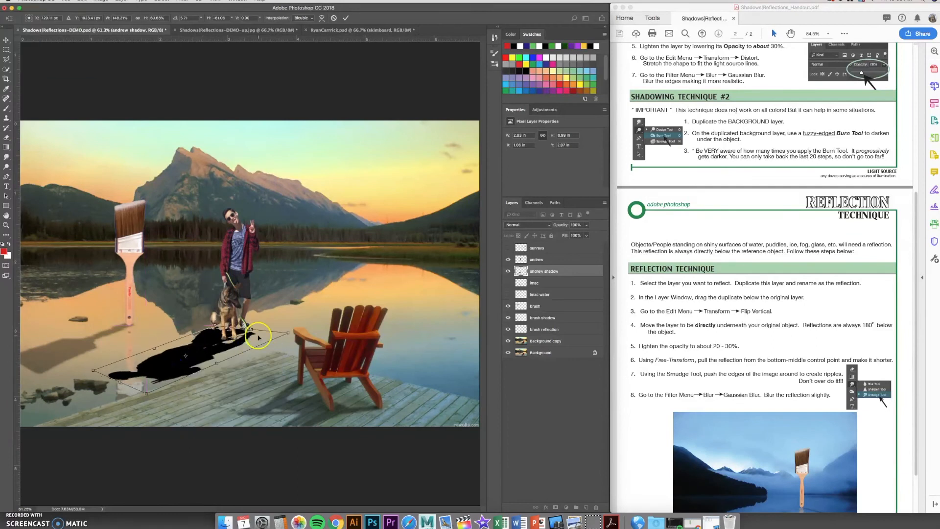
key(Return)
key(v)
drag(184, 355, 183, 354)
- Try a reduced opacity on the man-and-dog shadow layer
click(587, 225)
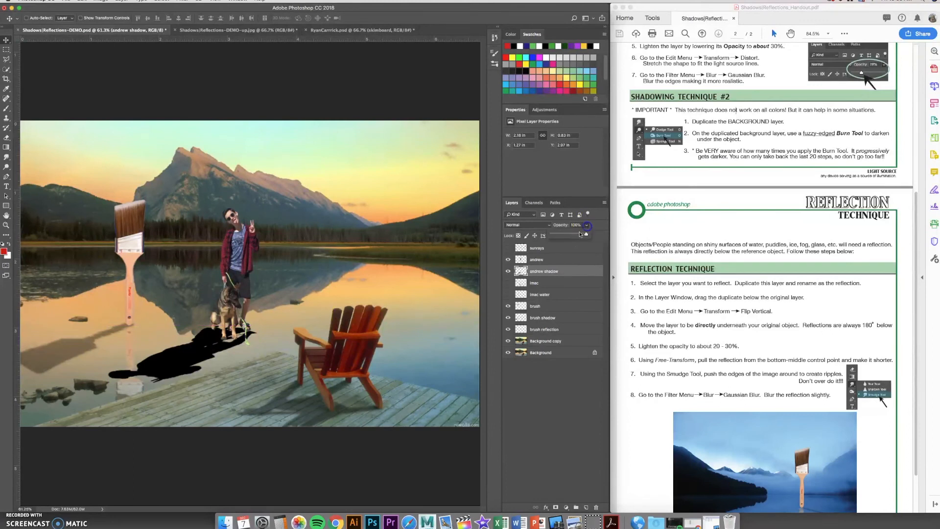
drag(564, 235, 564, 235)
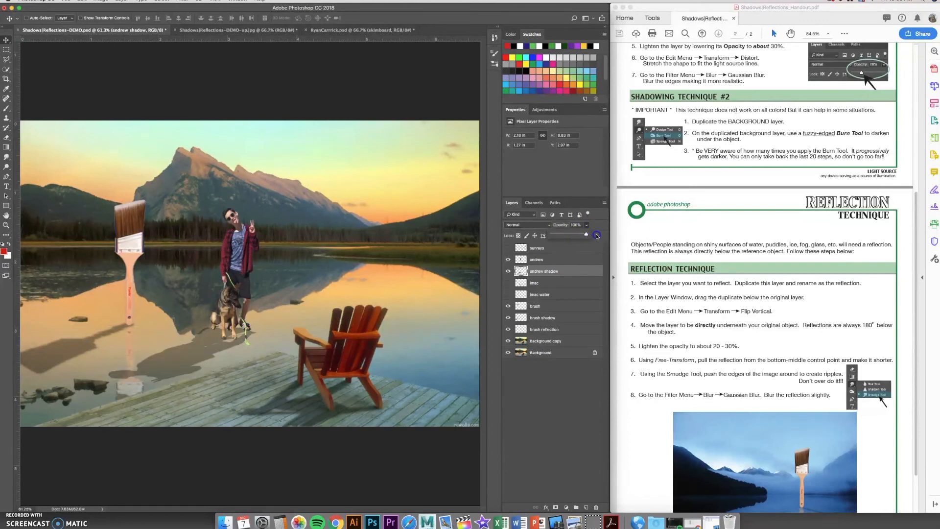
- Paint black with a smaller brush to fill out the shadow near the man's and dog's feet, and lower the shadow layer's opacity
click(7, 108)
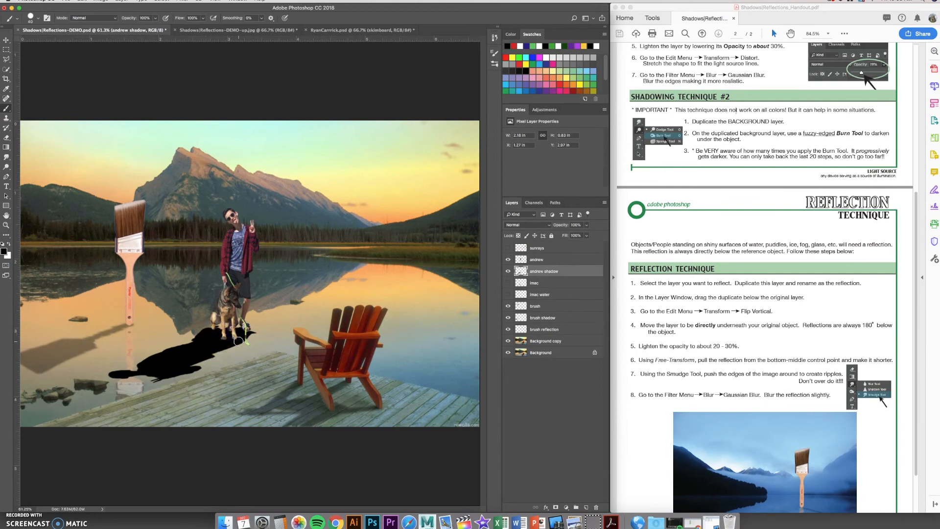
key(bracketleft)
key(bracketleft)
key(bracketleft)
key(bracketleft)
key(bracketleft)
key(bracketleft)
key(bracketleft)
key(bracketleft)
key(bracketleft)
drag(203, 354, 253, 352)
click(587, 224)
click(561, 235)
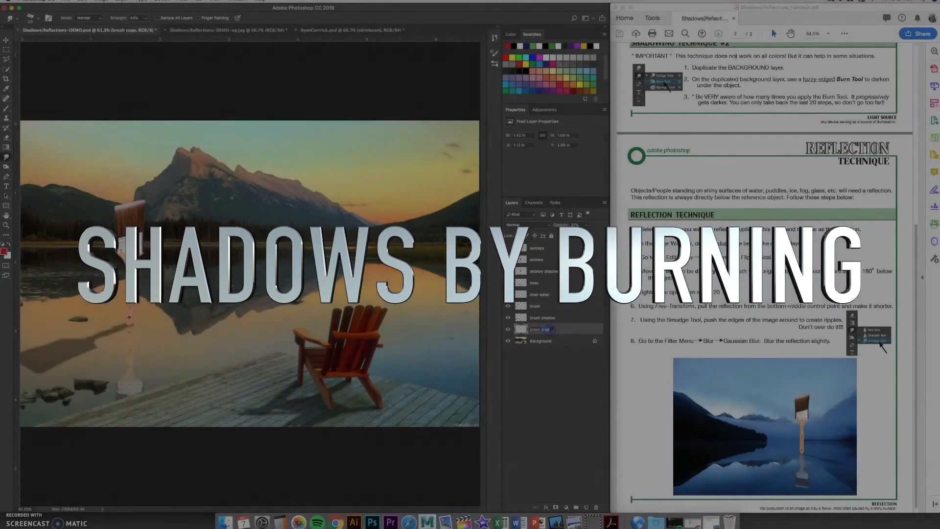
- Rename the brush copy layer as brush reflection
double_click(550, 330)
text(brush reflection)
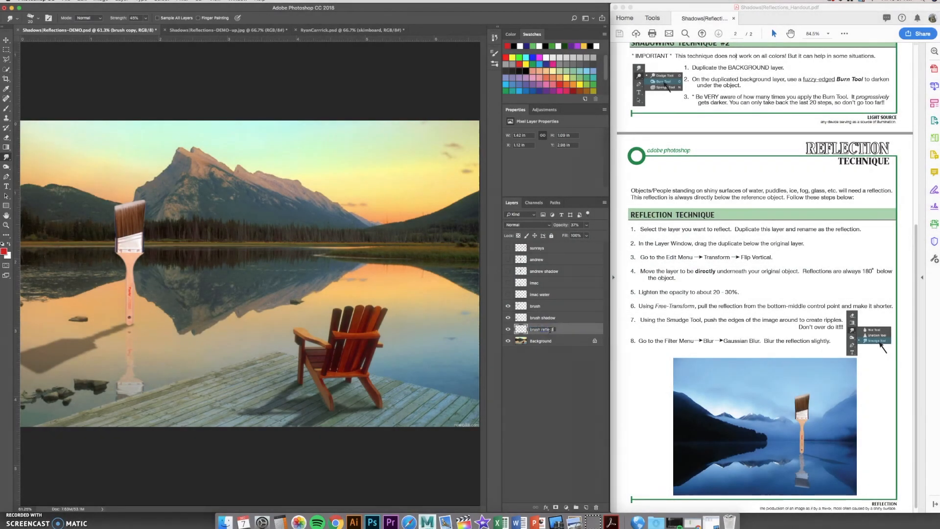
key(Return)
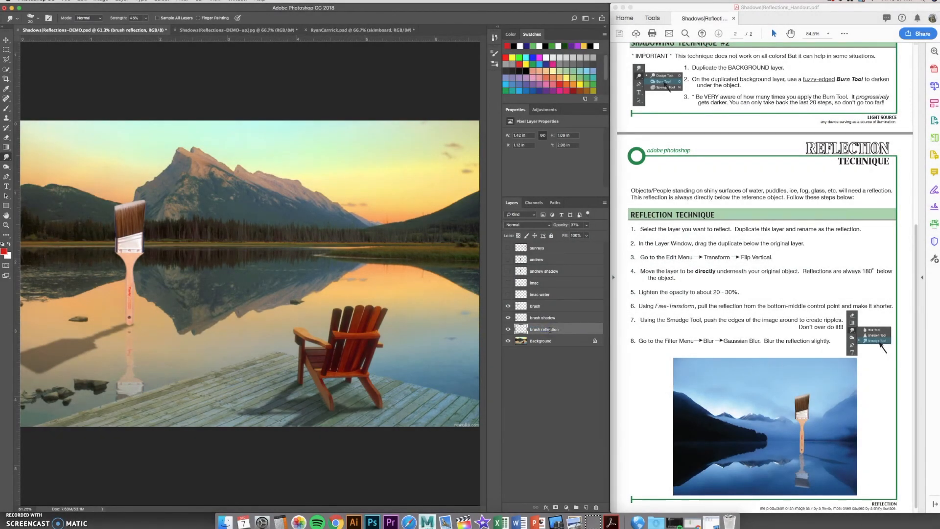
- Select the Burn tool and duplicate the Background layer for Shadowing Technique #2
click(6, 166)
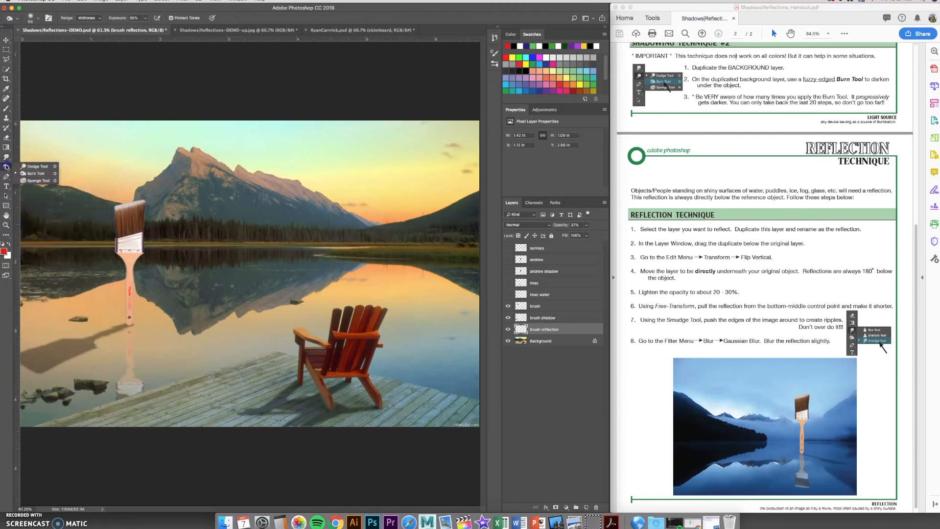
click(36, 173)
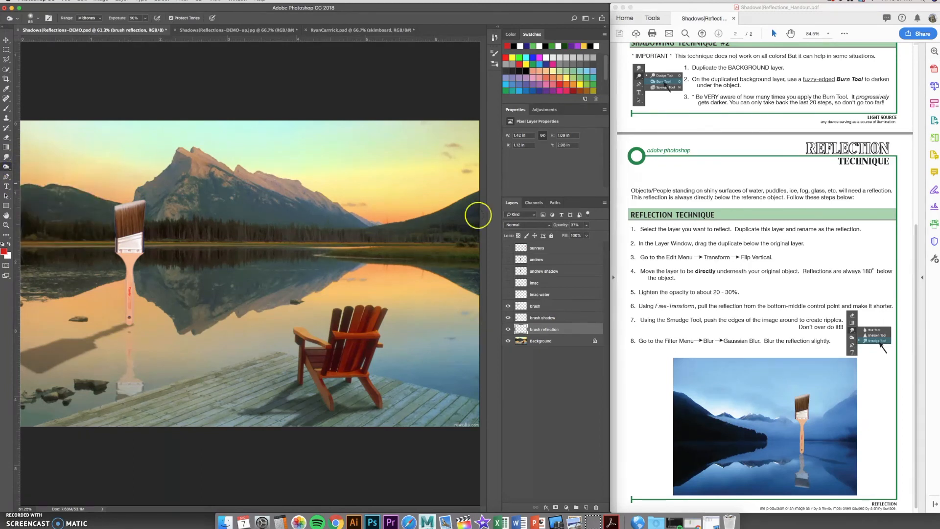
scroll(706, 125, up, 3)
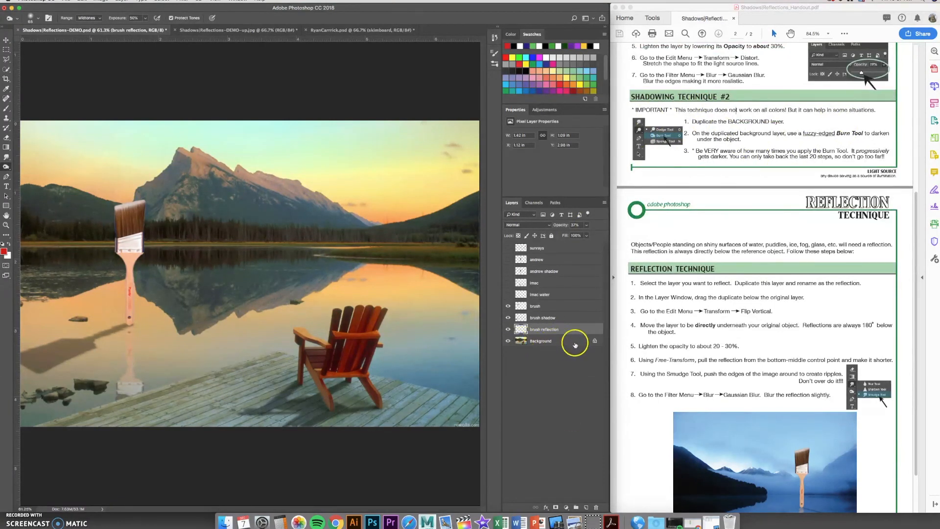
drag(576, 343, 586, 507)
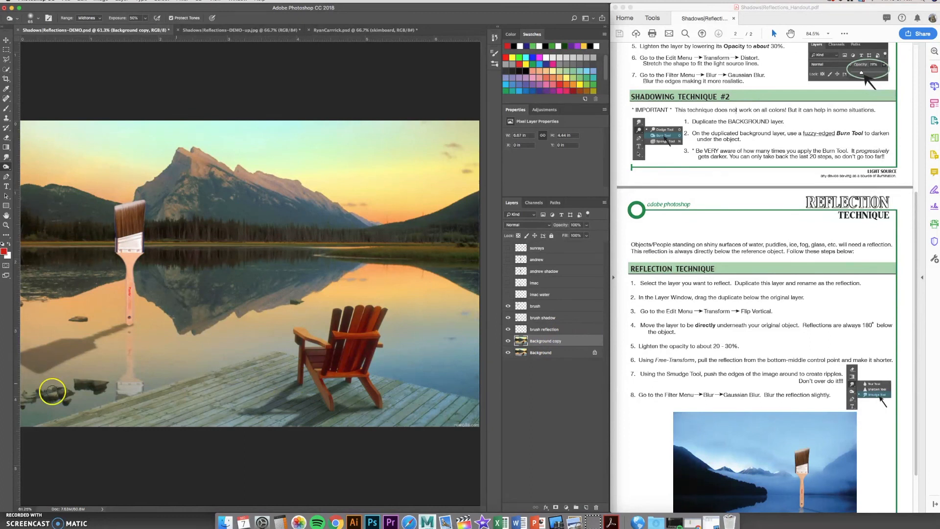
- Try darkening the dock planks beside the chair on the Background copy layer with the Burn tool, and lightening planks with the Dodge tool
click(264, 382)
mouse_move(265, 382)
mouse_down()
mouse_move(204, 406)
mouse_move(182, 398)
mouse_move(232, 377)
mouse_move(189, 405)
mouse_move(257, 375)
mouse_up()
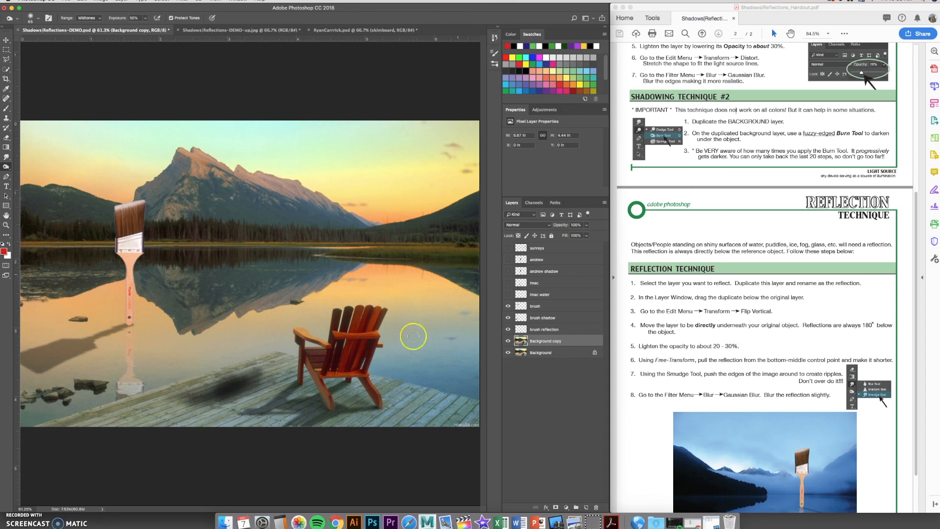
click(6, 166)
click(25, 166)
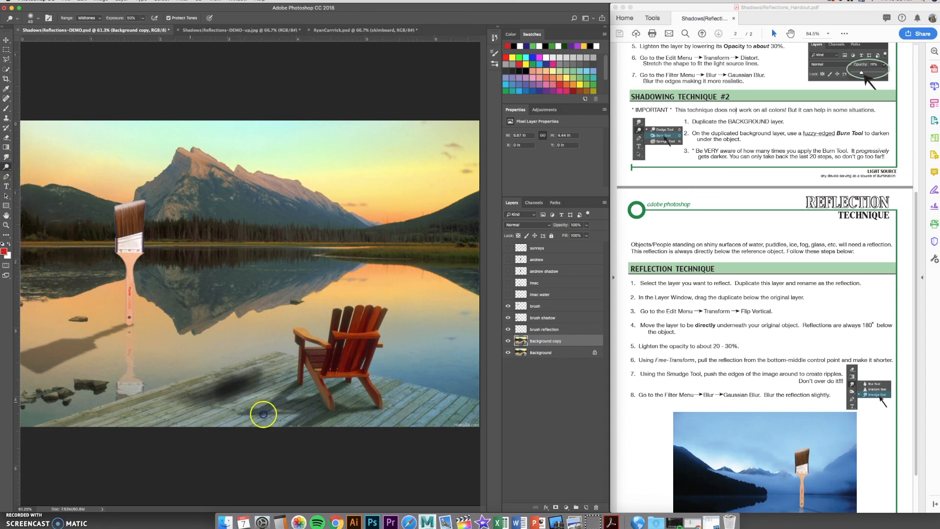
- Undo all the burn and dodge strokes on the dock planks of the Background copy layer
key(super+z)
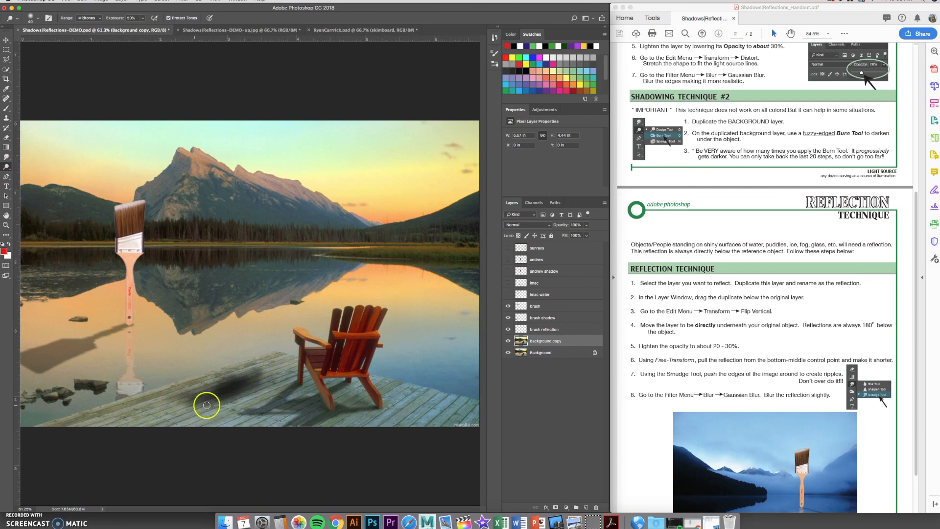
key(super+alt+z)
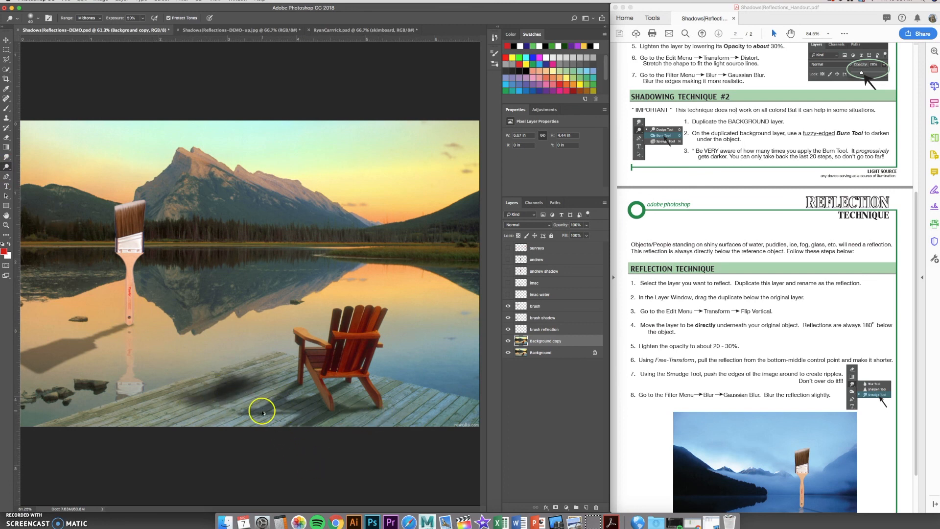
key(super+alt+z)
key(super+alt+z)
key(super+alt+z)
key(super+alt+z)
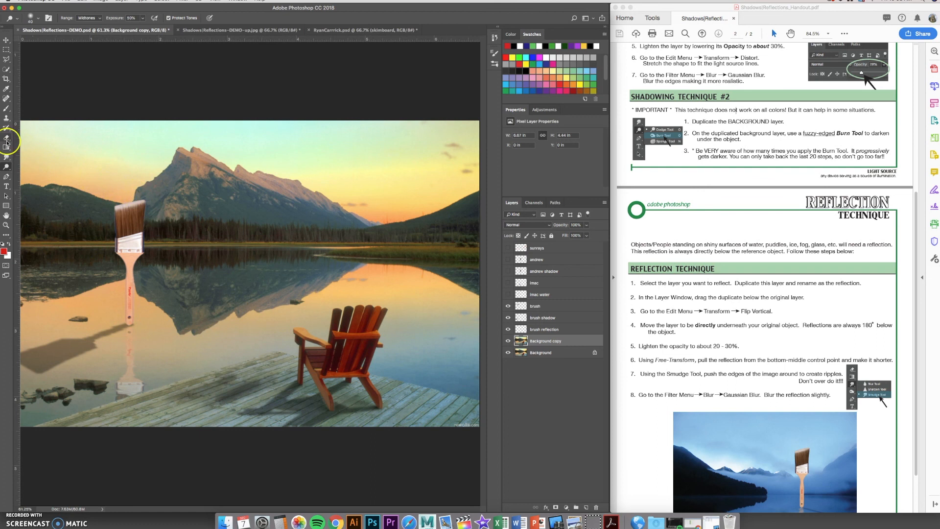
key(super+alt+z)
key(super+alt+z)
key(super+alt+z)
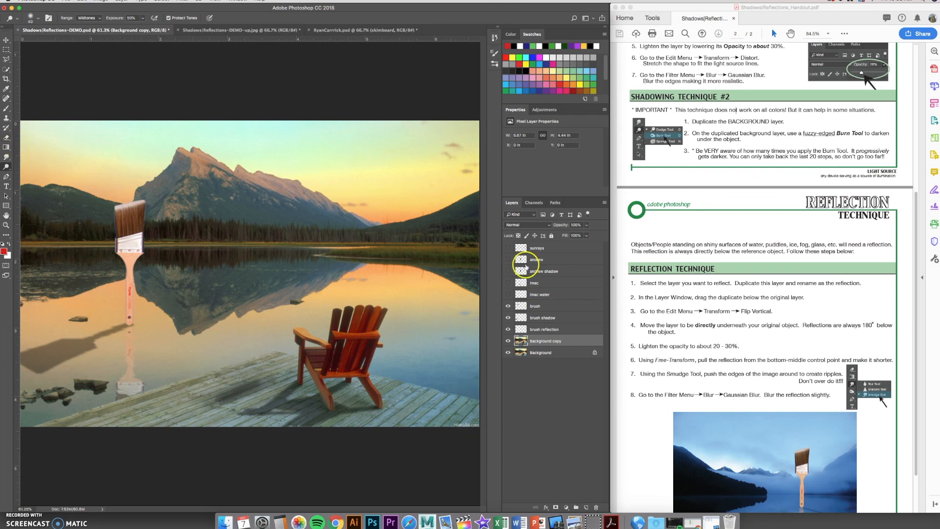
key(super+alt+z)
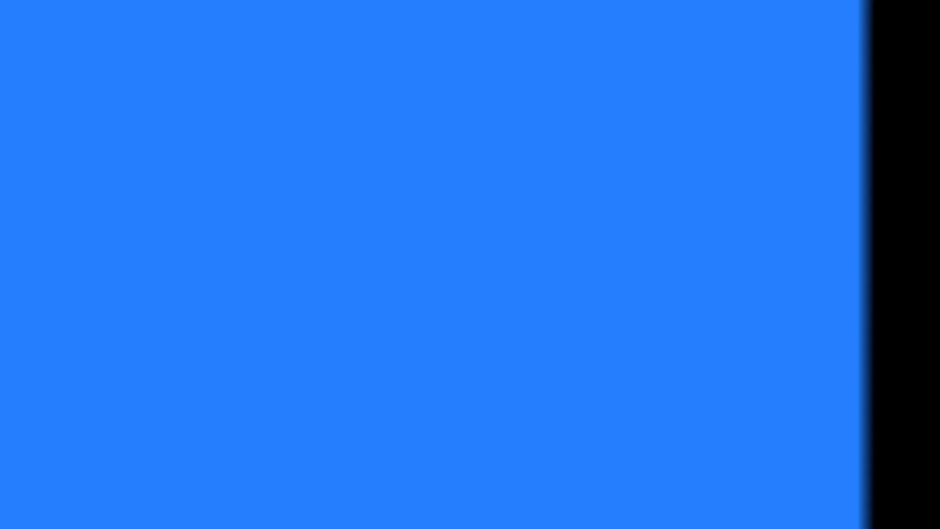